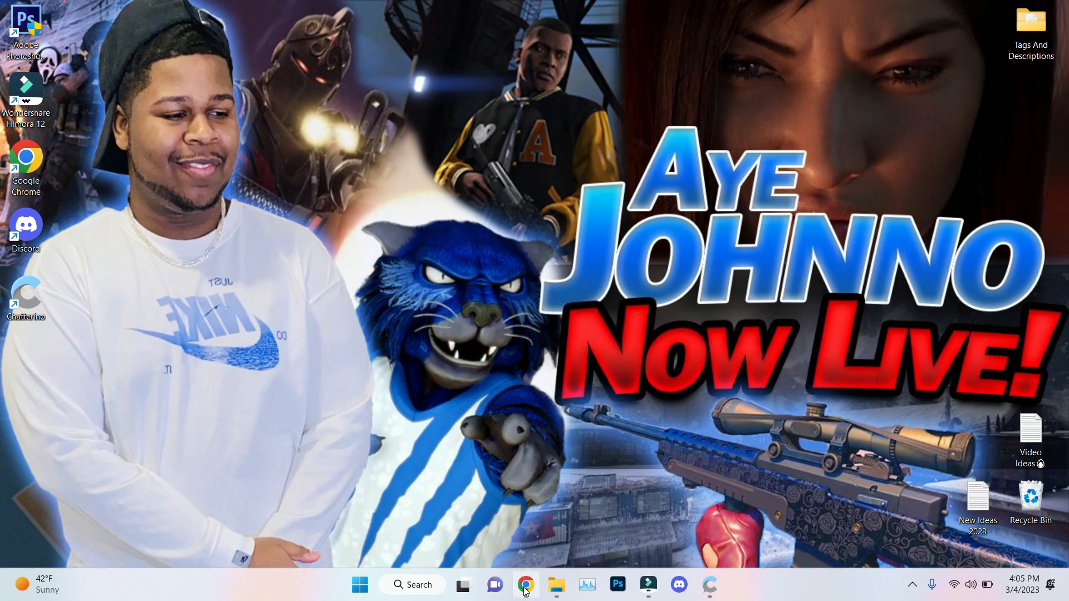
# Switch to Chrome, open the StreamElements website from the search results and log in with the Twitch account
pyautogui.moveTo(526, 585)
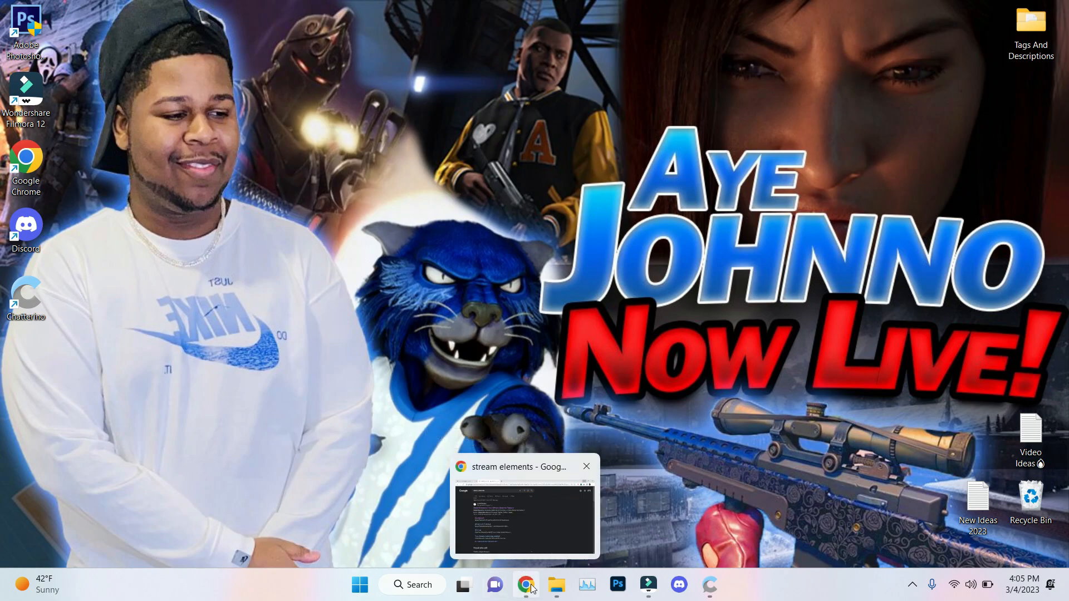
pyautogui.click(476, 491)
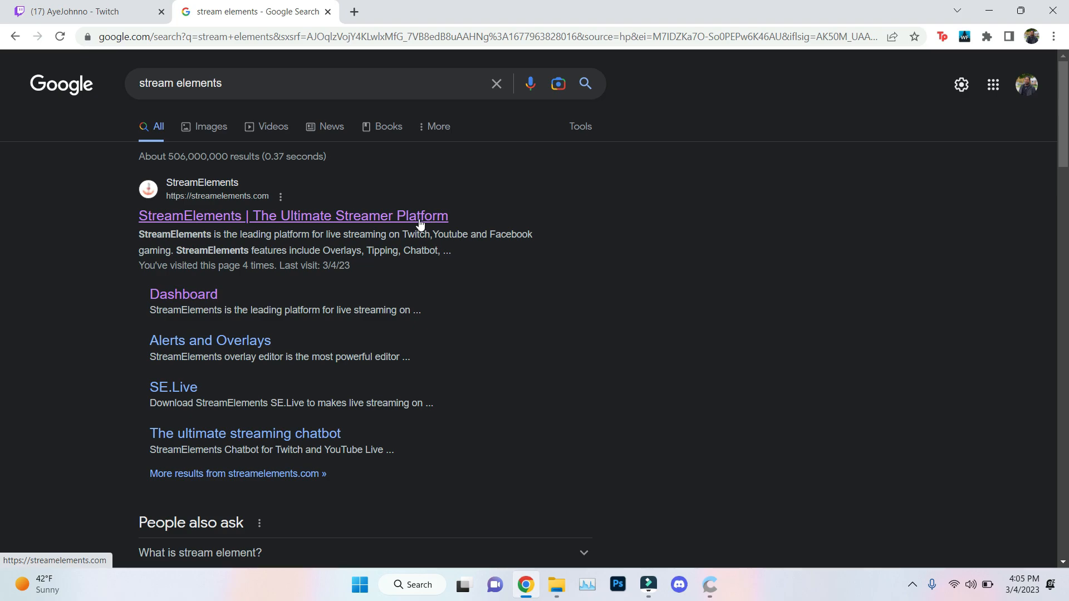
pyautogui.click(248, 218)
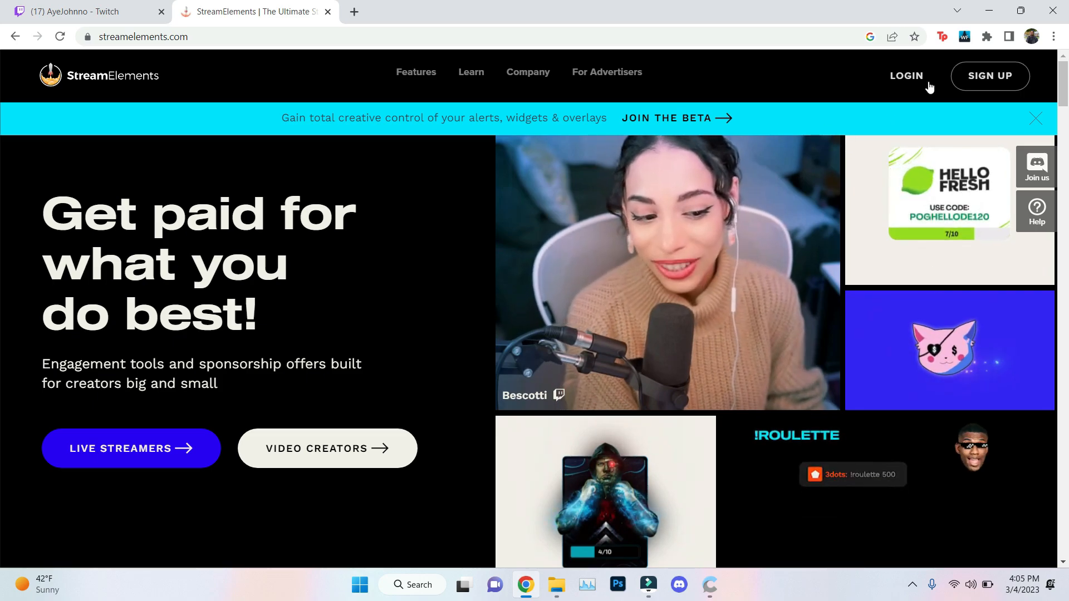
pyautogui.click(910, 75)
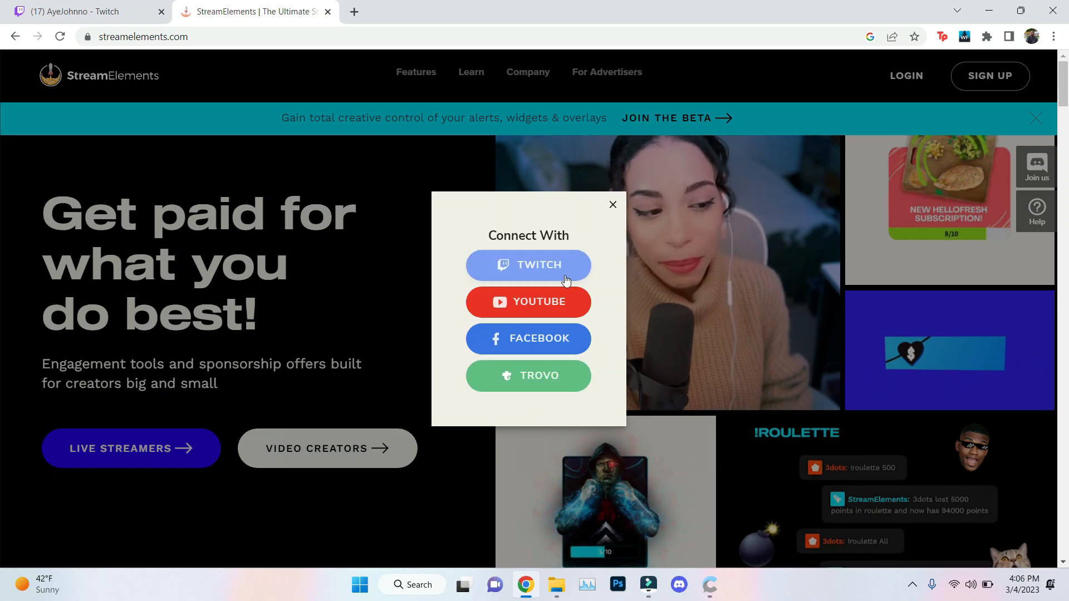
pyautogui.click(551, 263)
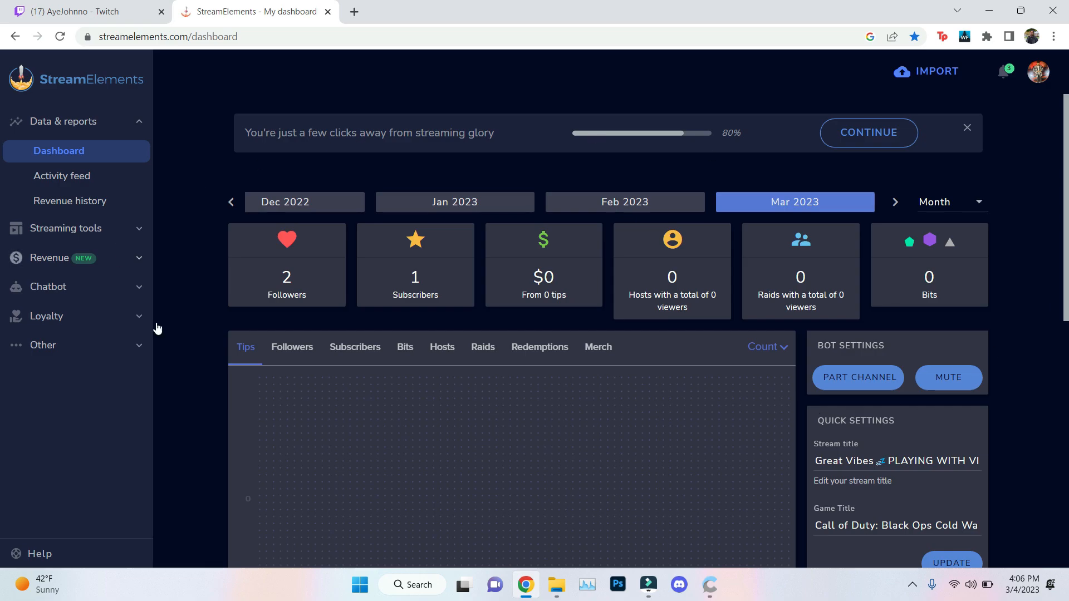
# Look over the dashboard, then open the activity feed and review the channel's recent follows, subscriptions, cheers and raids
pyautogui.scroll(-3, 946, 347)
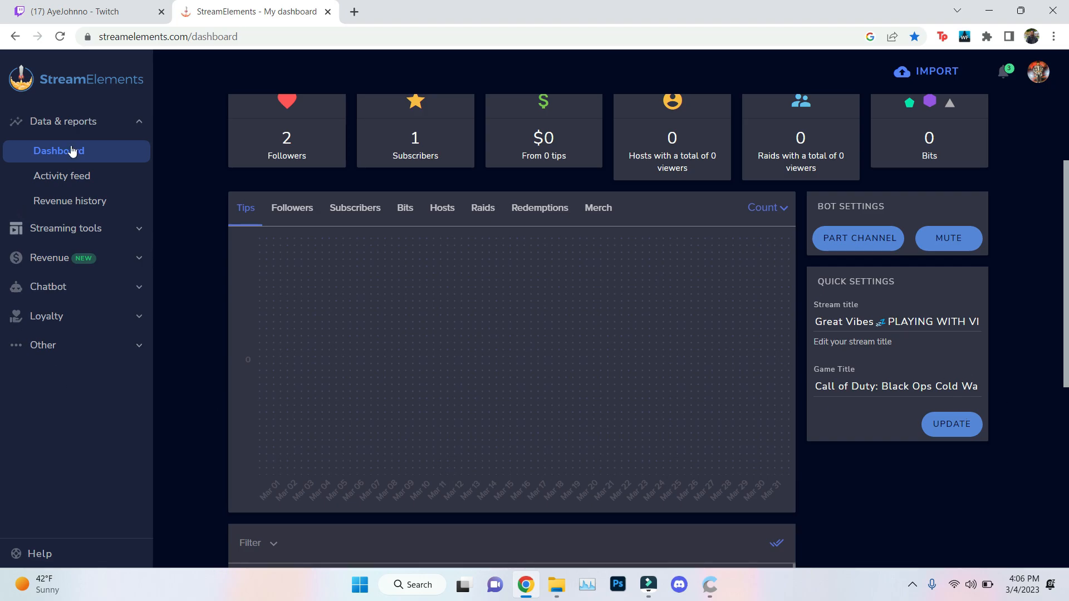
pyautogui.click(90, 177)
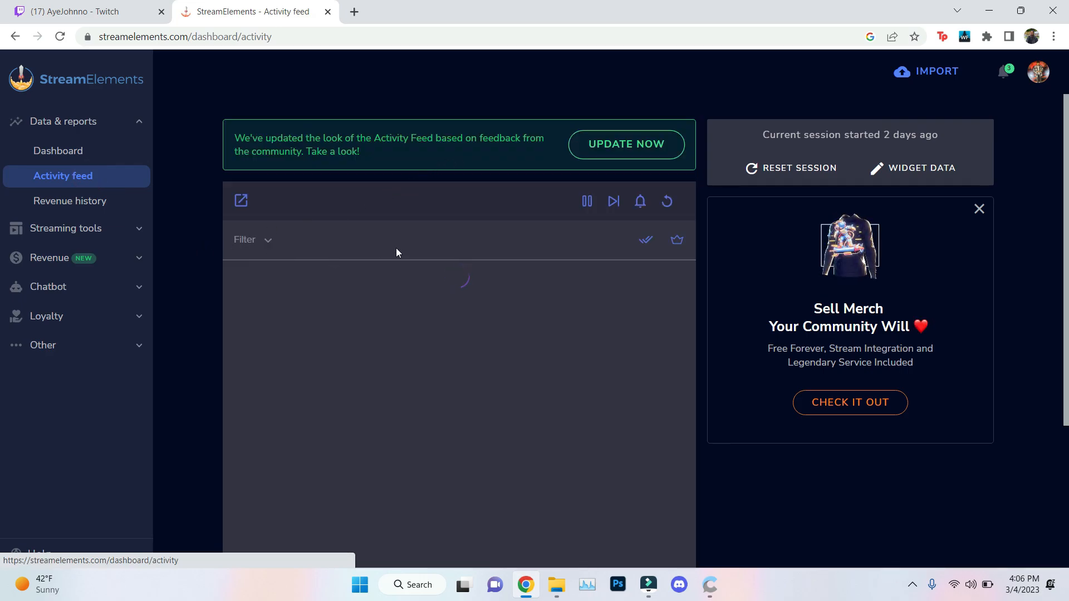
pyautogui.scroll(-1, 391, 239)
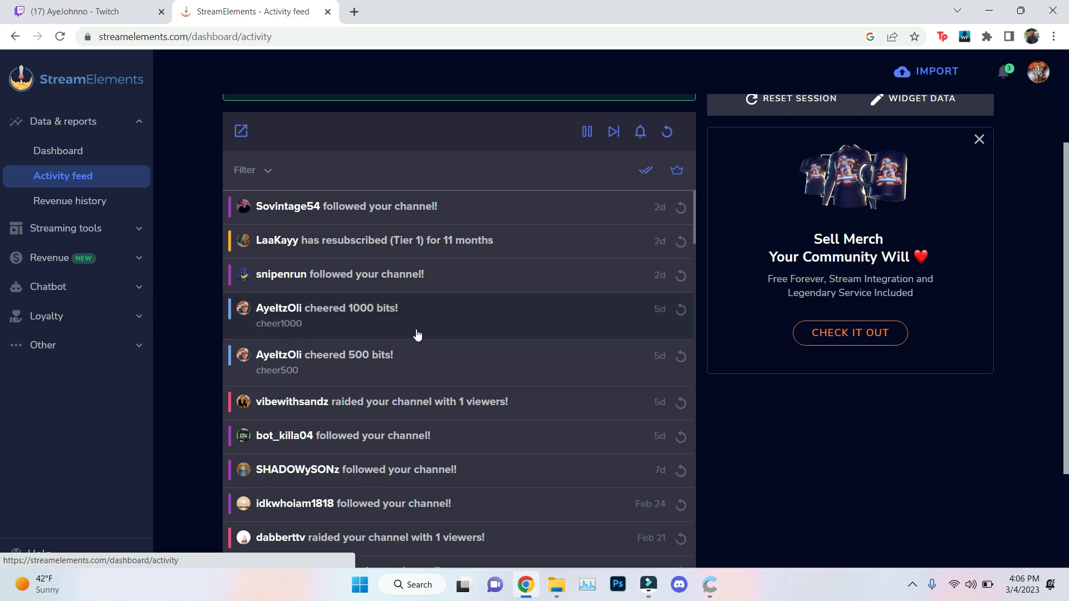
pyautogui.scroll(-2, 390, 323)
pyautogui.scroll(-4, 344, 358)
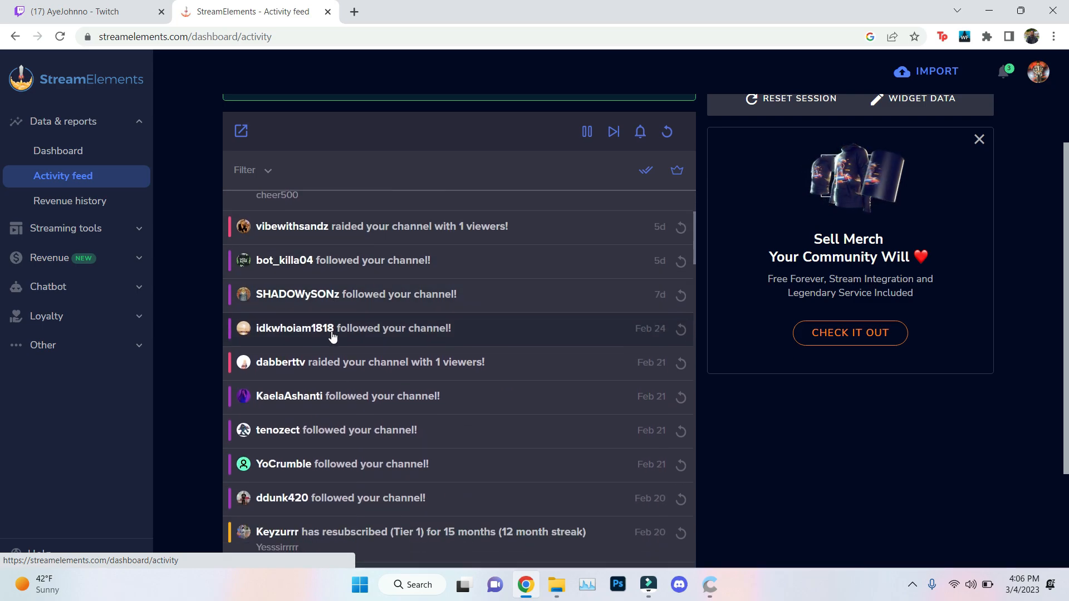
pyautogui.scroll(-3, 426, 350)
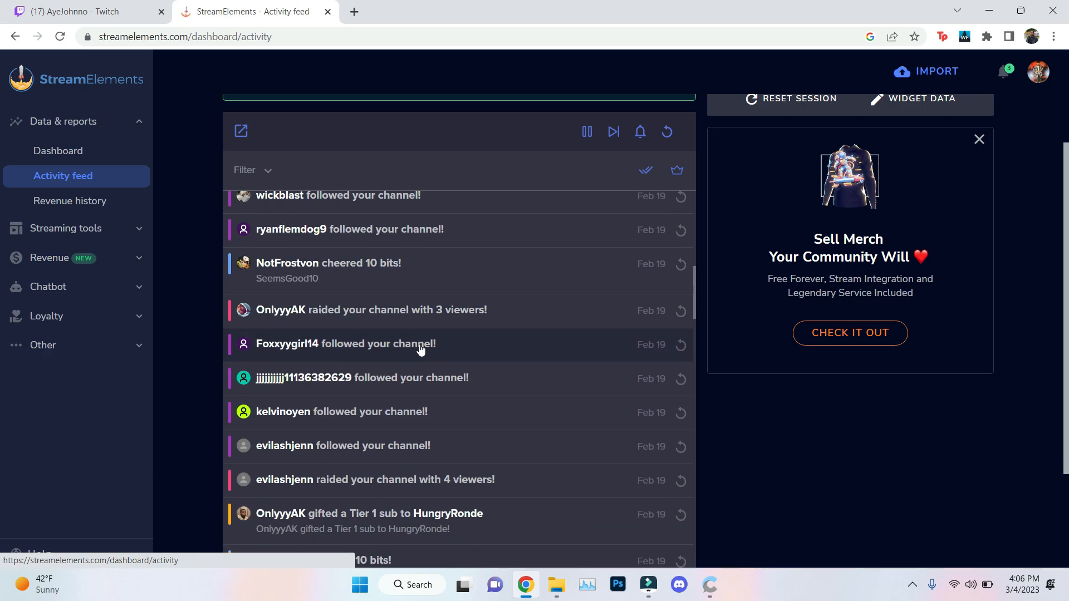
pyautogui.scroll(4, 418, 342)
pyautogui.scroll(6, 412, 341)
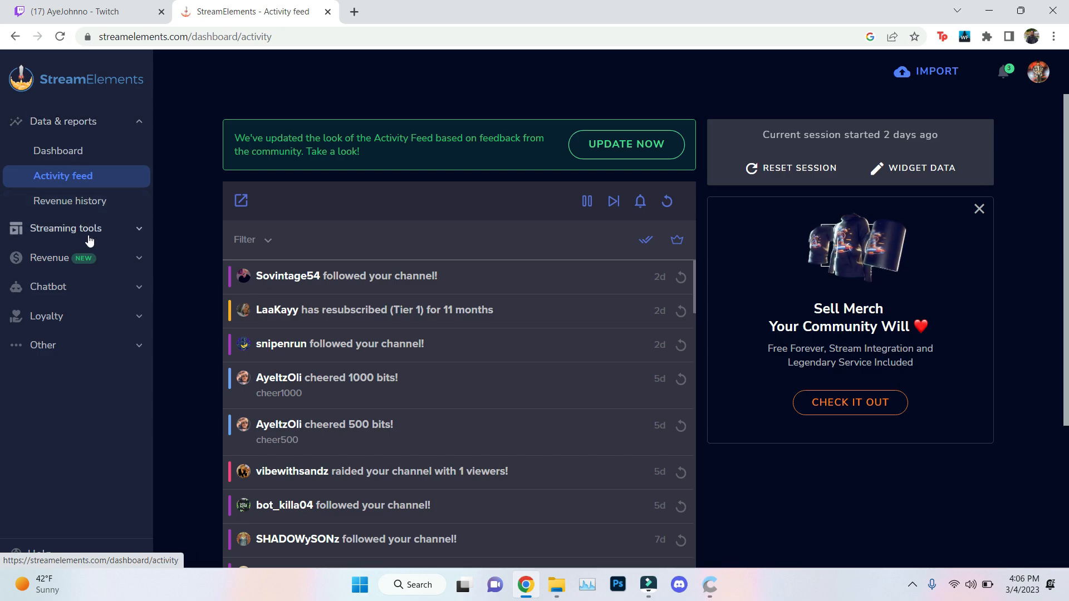
# Open the chatbot's chat commands page and look through the list of default commands
pyautogui.click(79, 287)
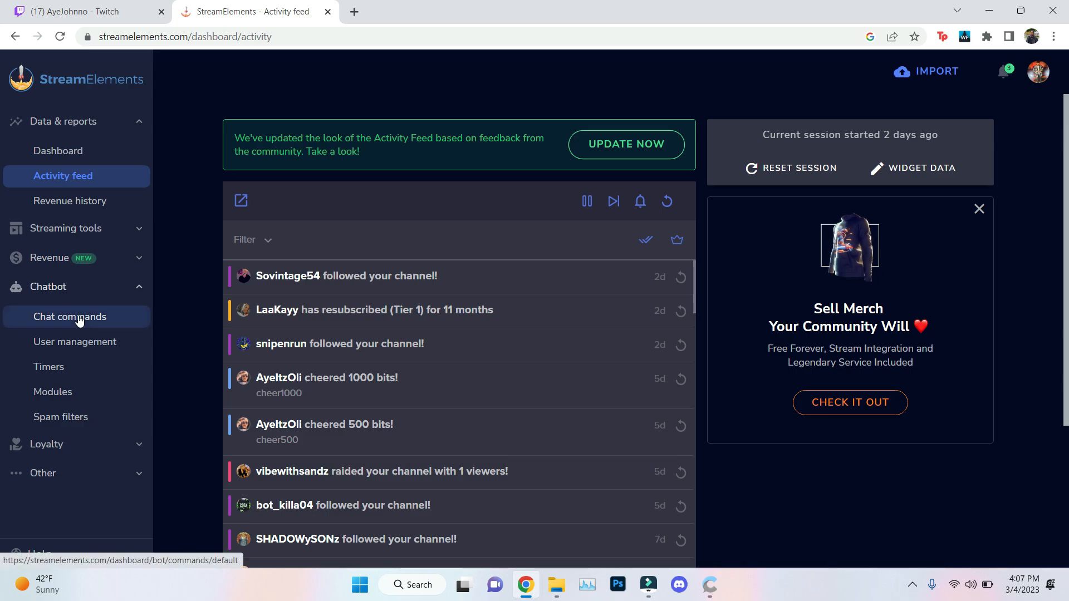
pyautogui.click(81, 315)
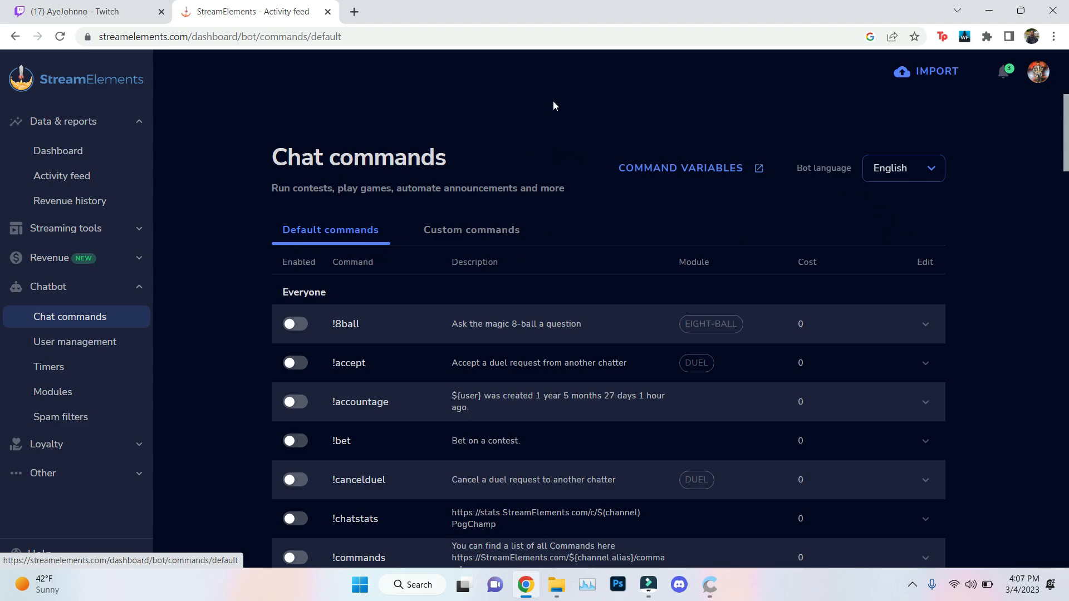
pyautogui.scroll(-20, 573, 174)
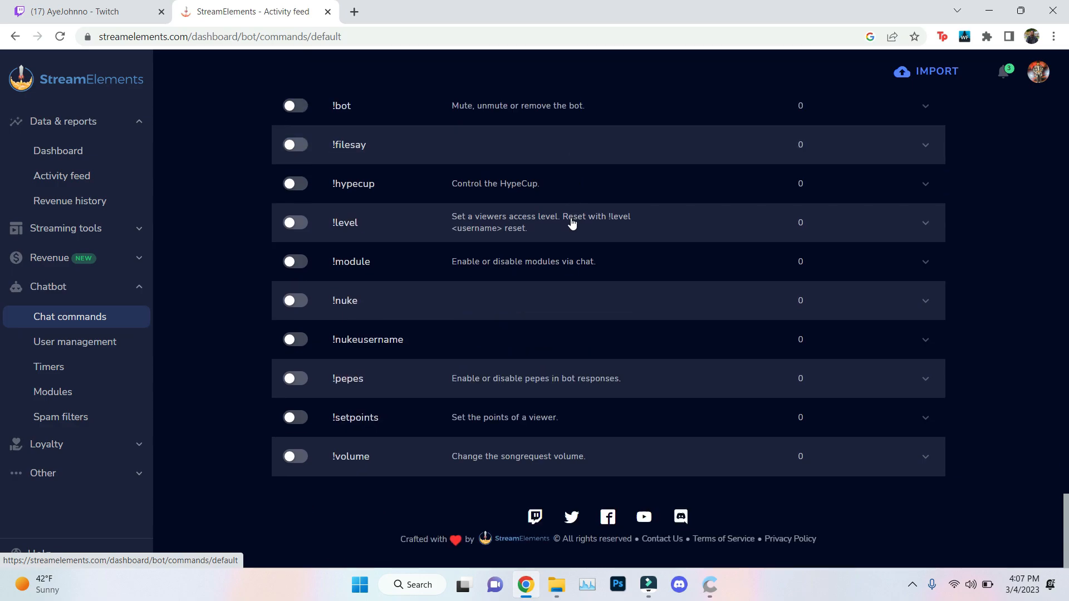
pyautogui.scroll(15, 551, 261)
pyautogui.scroll(15, 540, 272)
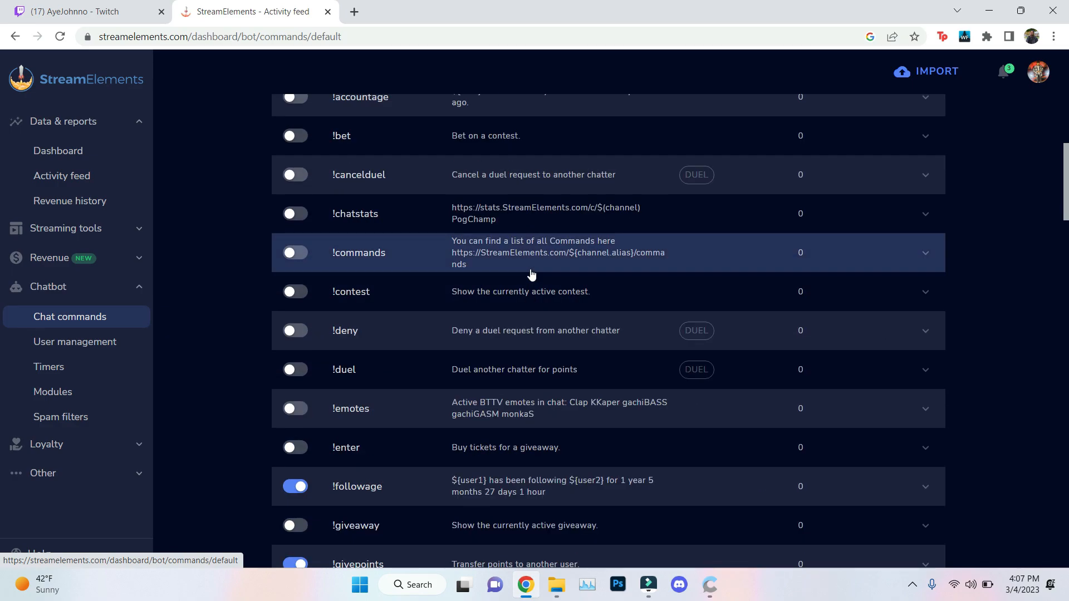
pyautogui.scroll(5, 532, 273)
pyautogui.scroll(-5, 259, 299)
pyautogui.scroll(-8, 259, 300)
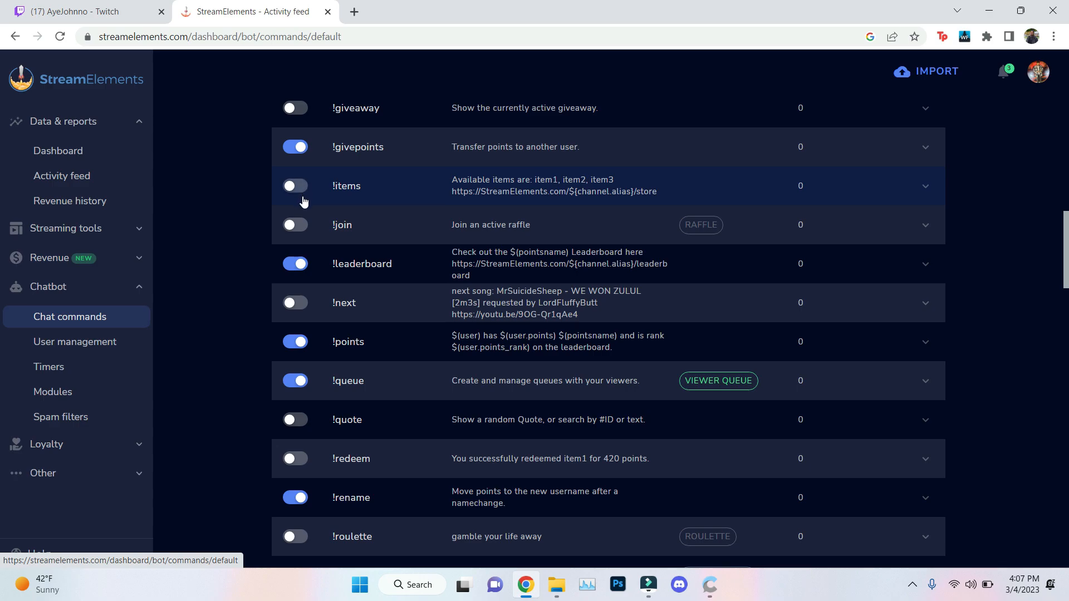
# Enable the default !accountage command in the Everyone group
pyautogui.scroll(12, 303, 202)
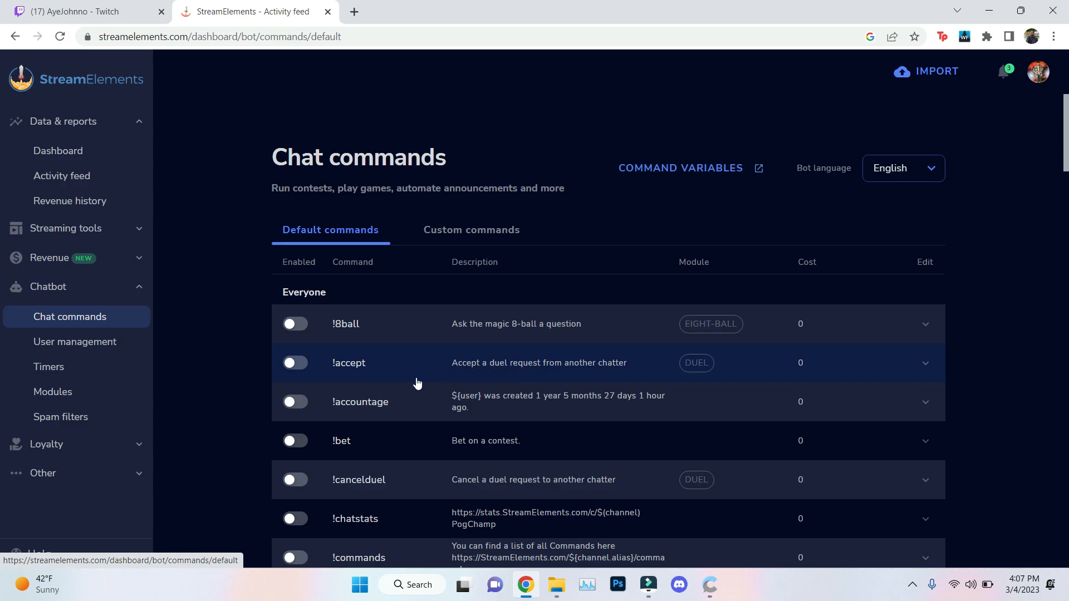
pyautogui.scroll(-3, 418, 378)
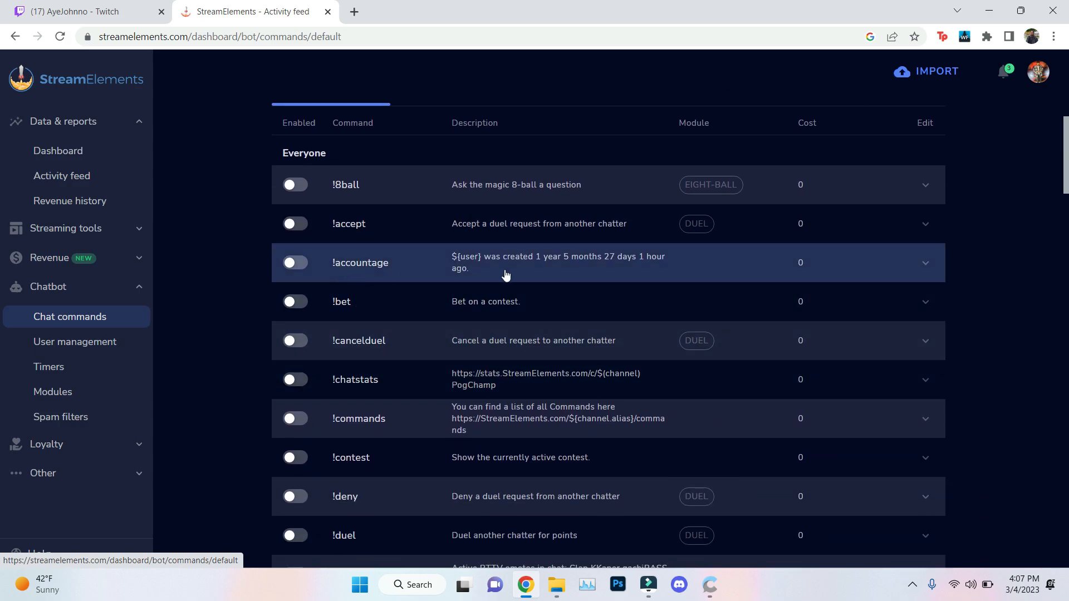
pyautogui.click(294, 264)
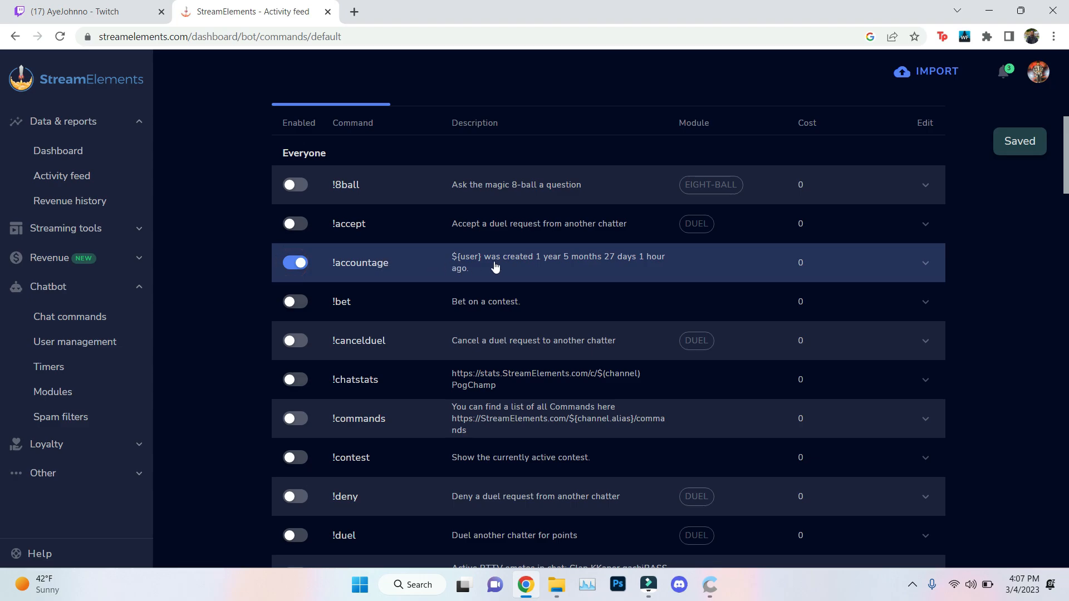
# Examine the remaining default commands for everyone, from !bet to !wrongsong, and the start of the Moderator commands
pyautogui.scroll(-1, 312, 261)
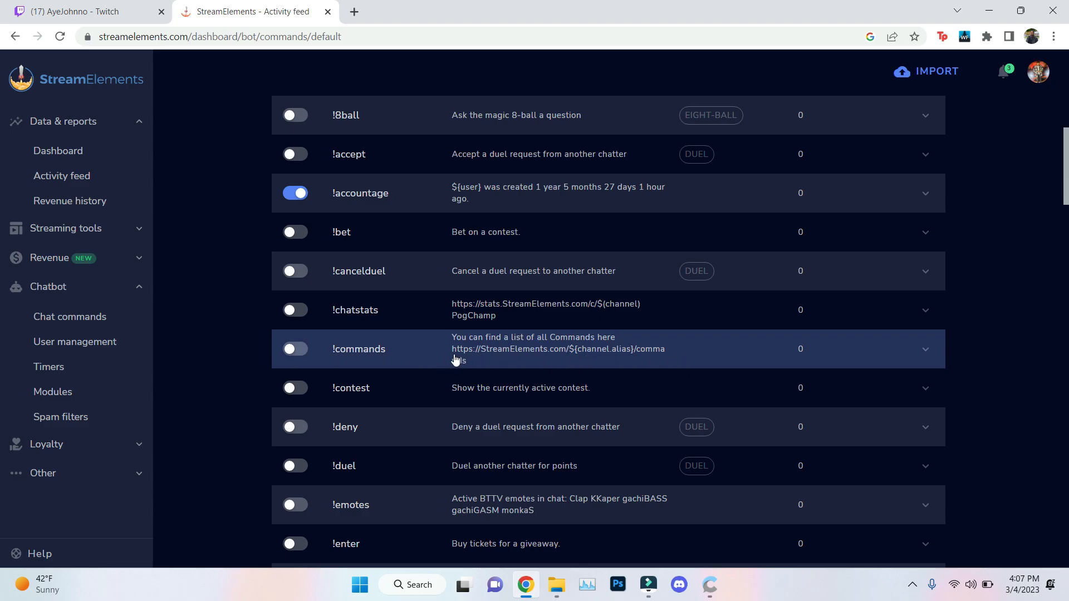
pyautogui.scroll(-1, 452, 356)
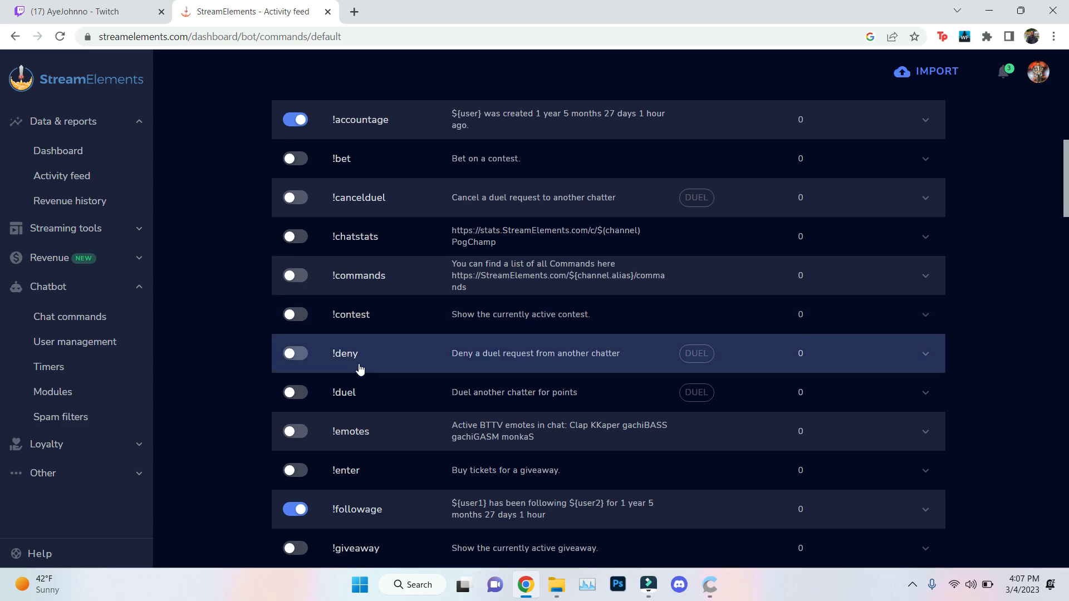
pyautogui.scroll(-1, 361, 370)
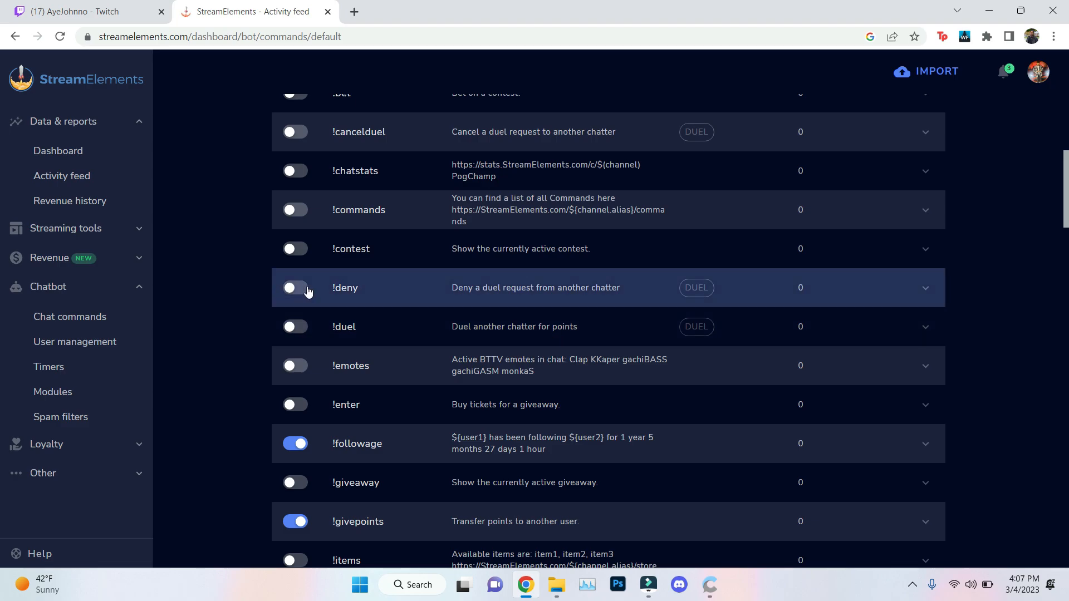
pyautogui.scroll(2, 337, 307)
pyautogui.scroll(-2, 354, 304)
pyautogui.scroll(-3, 360, 373)
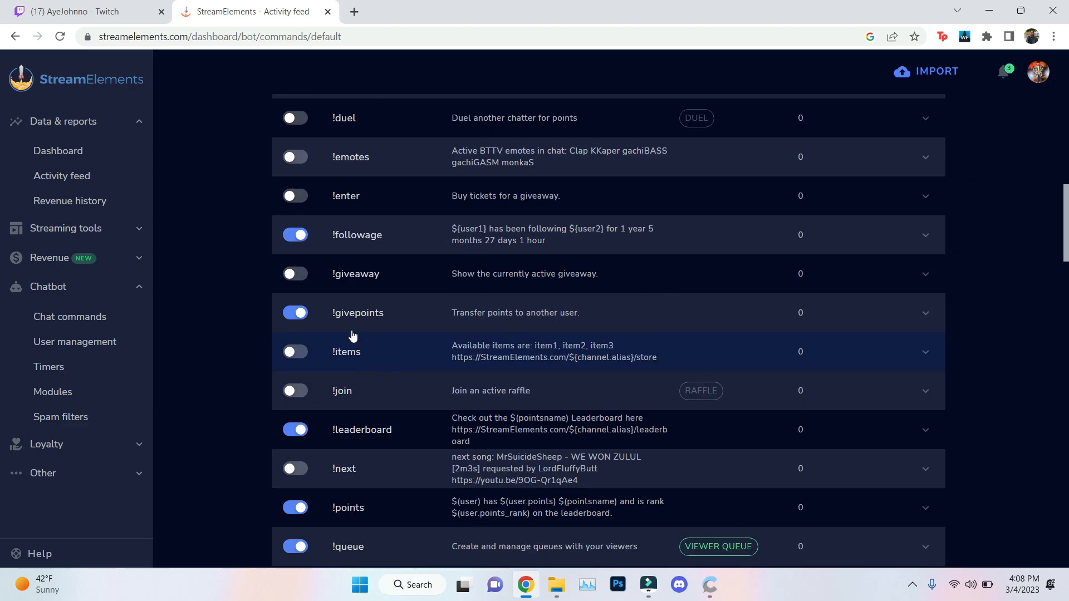
pyautogui.scroll(1, 341, 283)
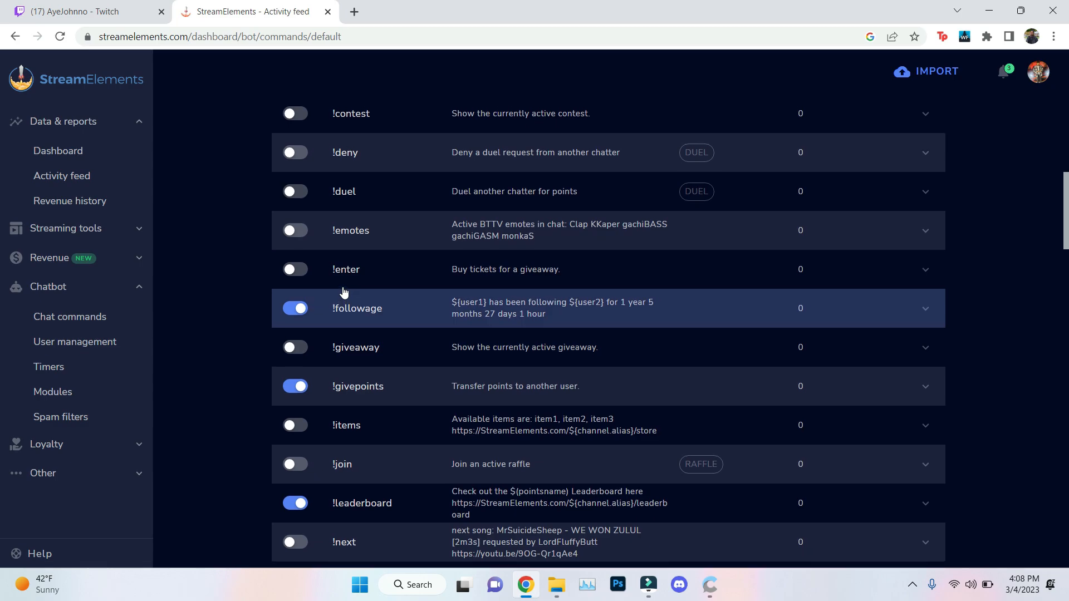
pyautogui.scroll(1, 340, 312)
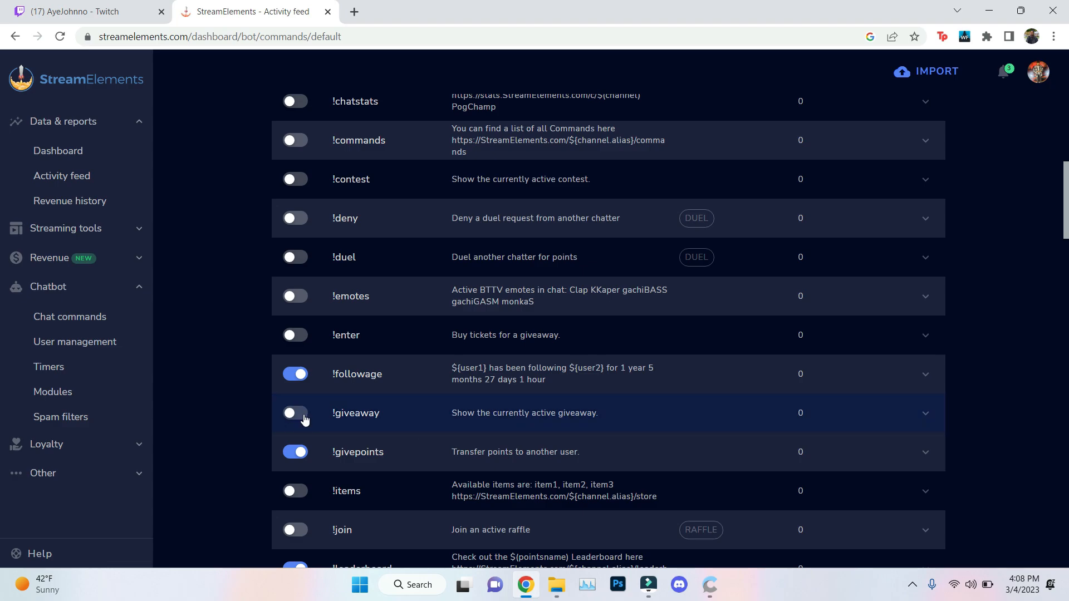
pyautogui.scroll(-2, 335, 425)
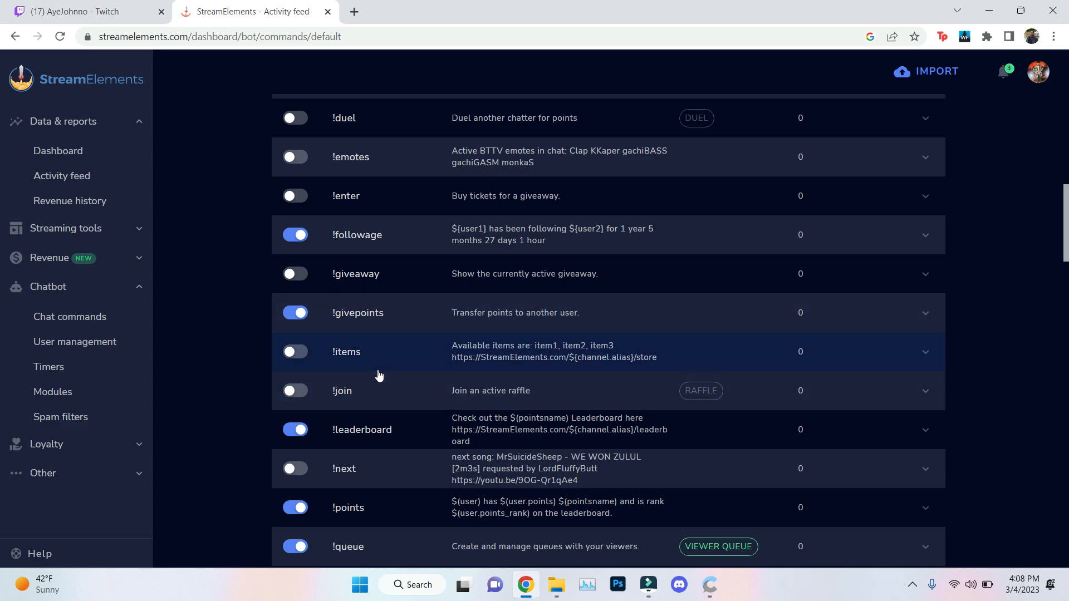
pyautogui.scroll(-3, 385, 373)
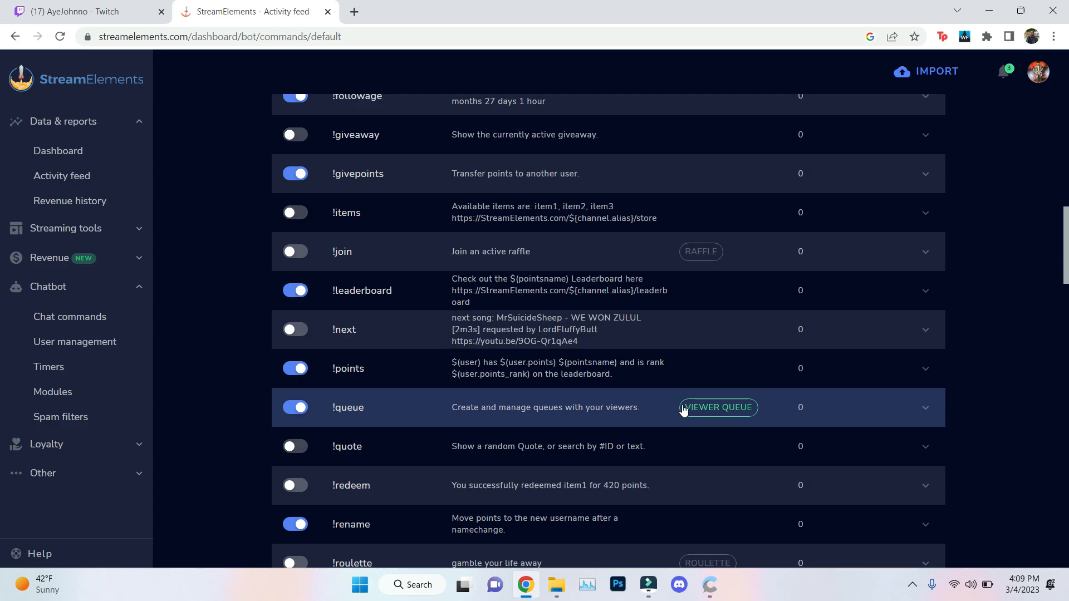
pyautogui.scroll(-1, 478, 400)
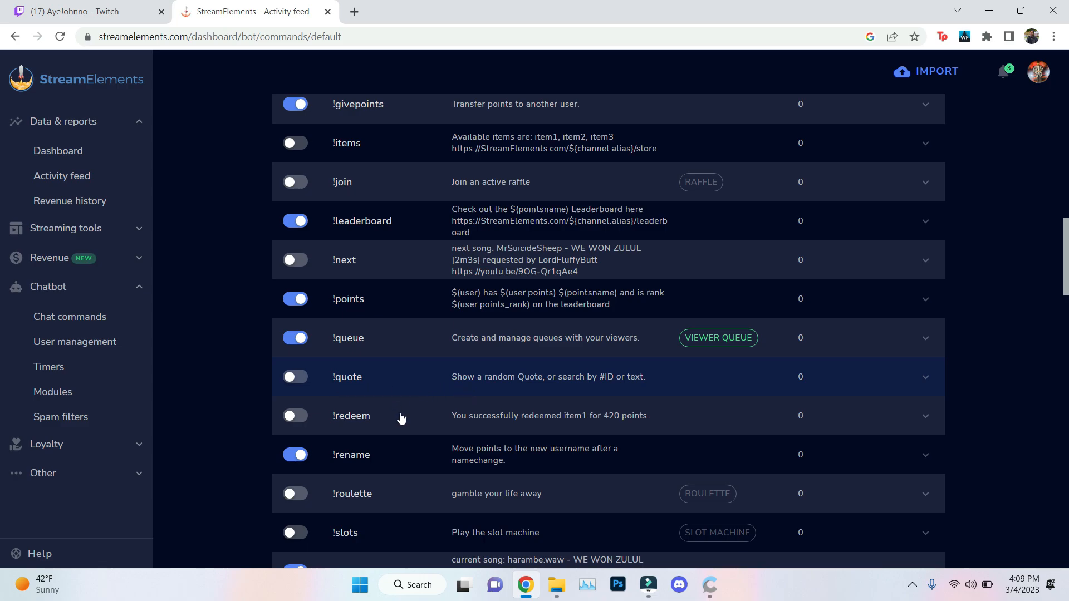
pyautogui.scroll(-1, 406, 432)
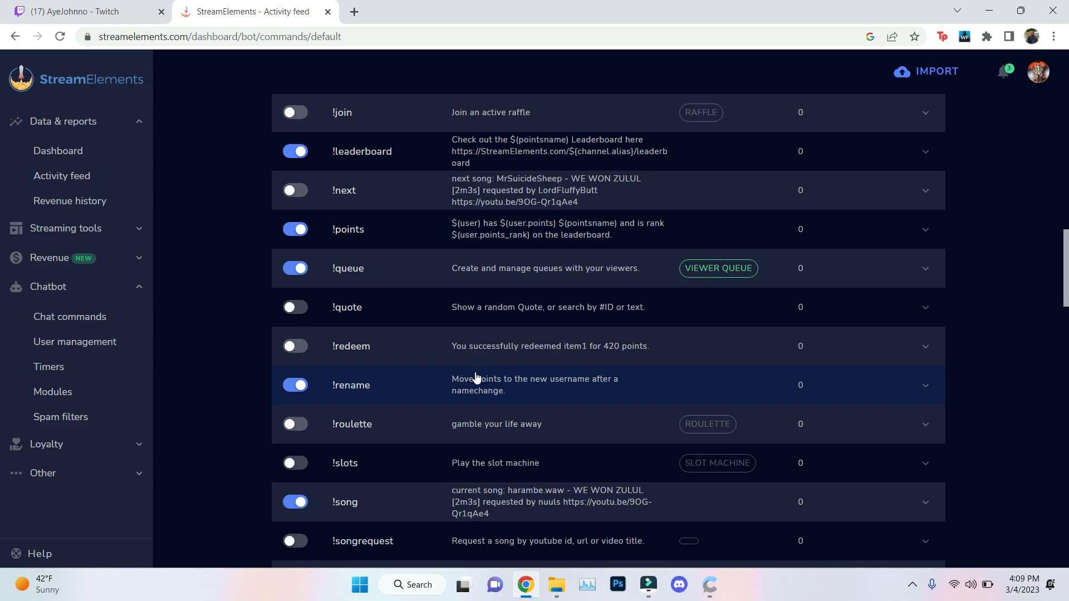
pyautogui.scroll(-1, 475, 394)
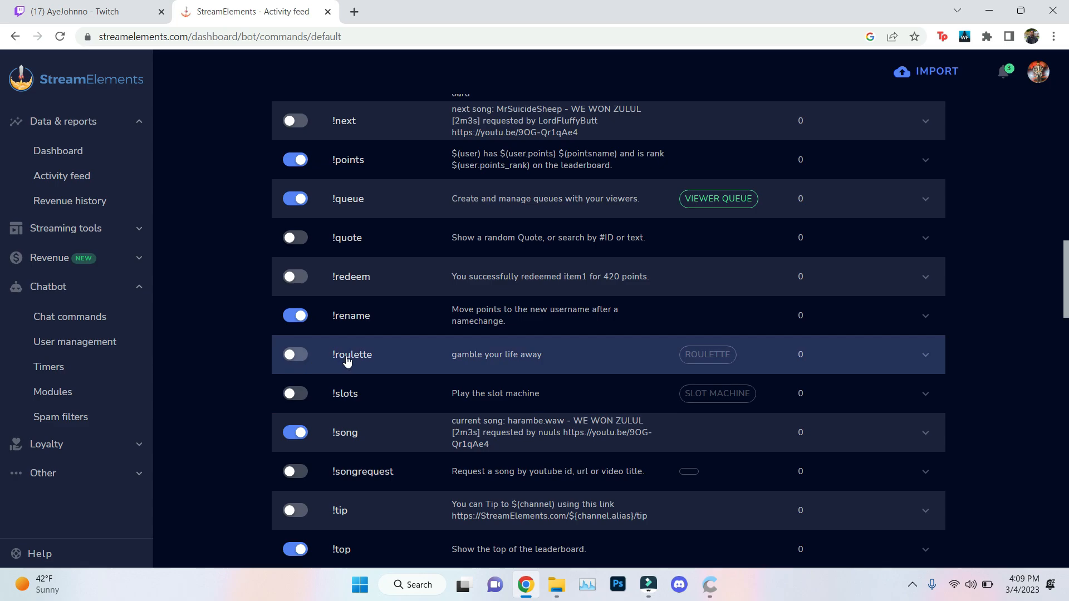
pyautogui.scroll(-1, 389, 409)
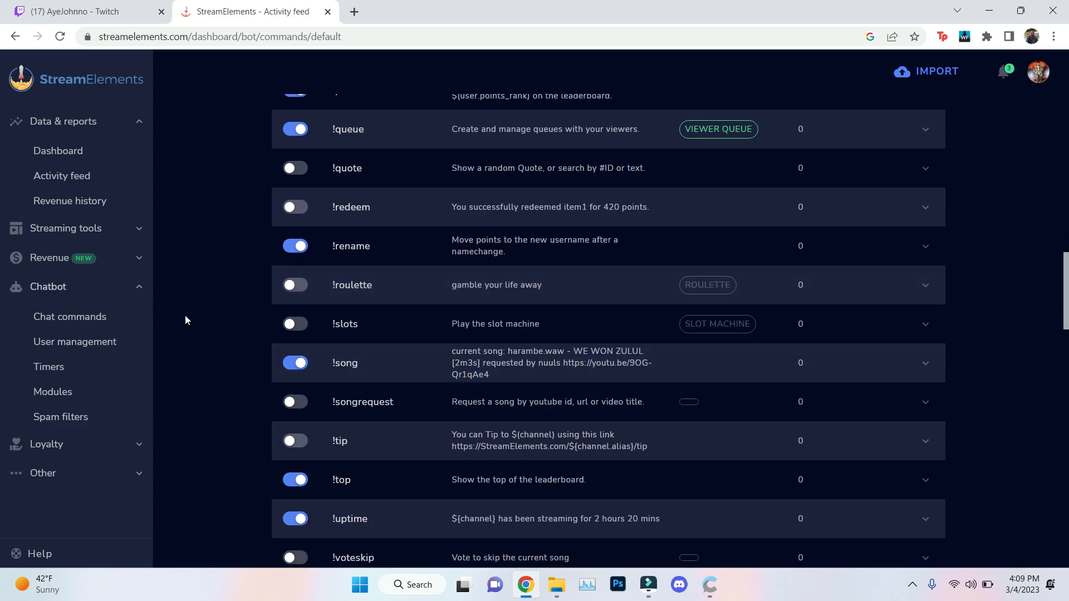
pyautogui.scroll(-1, 345, 396)
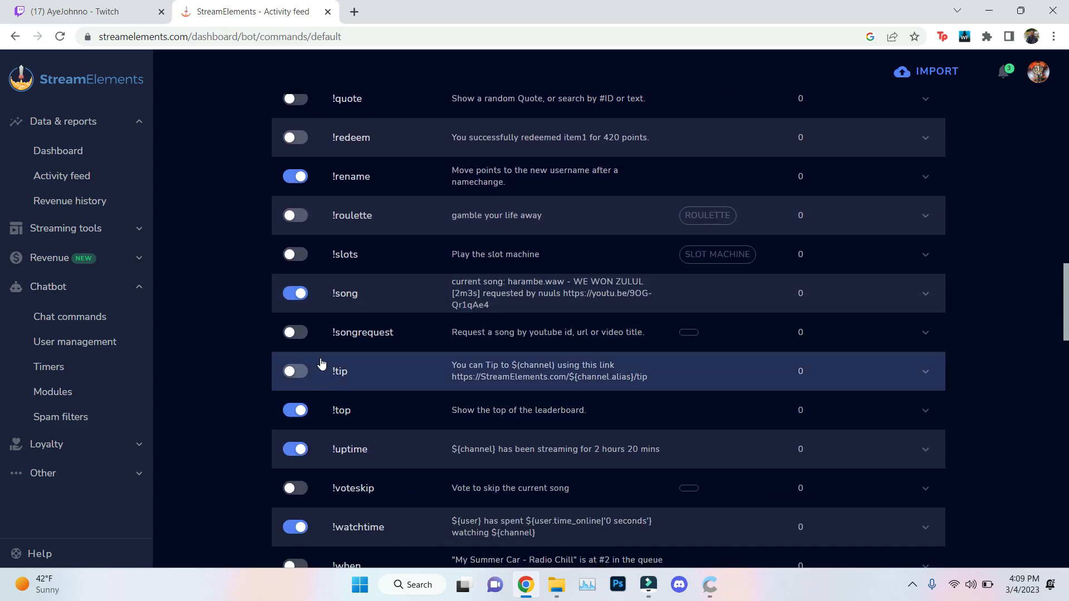
pyautogui.scroll(-2, 356, 400)
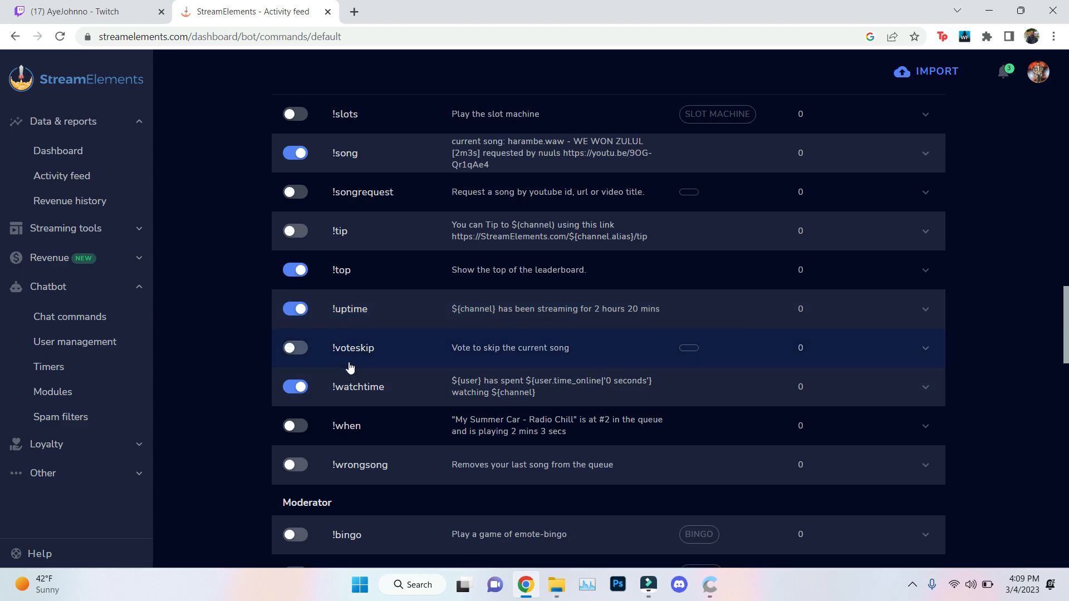
pyautogui.scroll(-2, 351, 370)
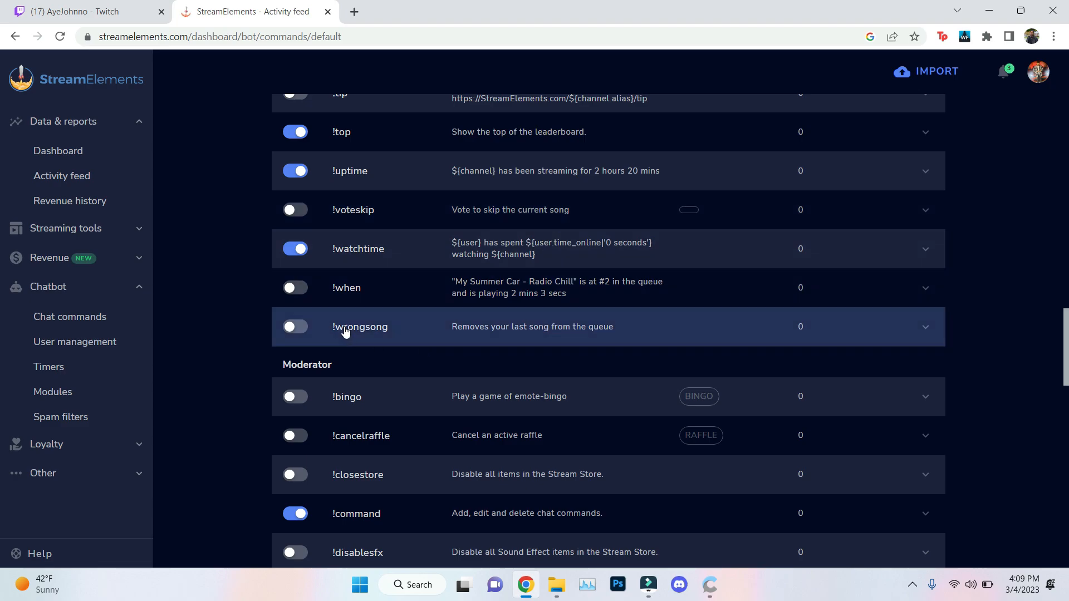
pyautogui.scroll(-2, 450, 284)
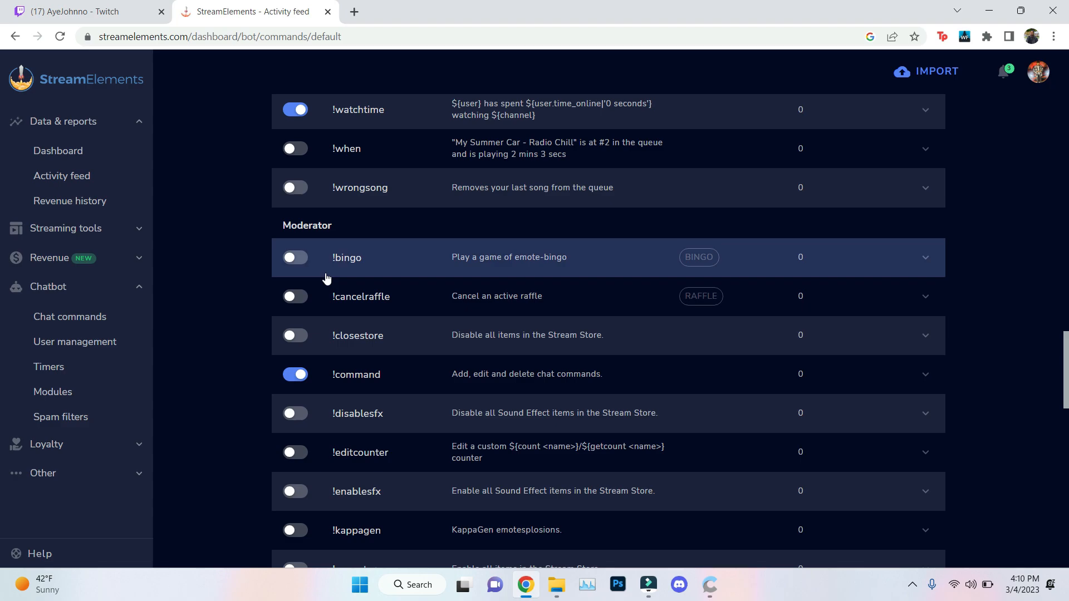
# Look through the default Moderator commands, from !bingo to !settitle
pyautogui.scroll(-1, 339, 306)
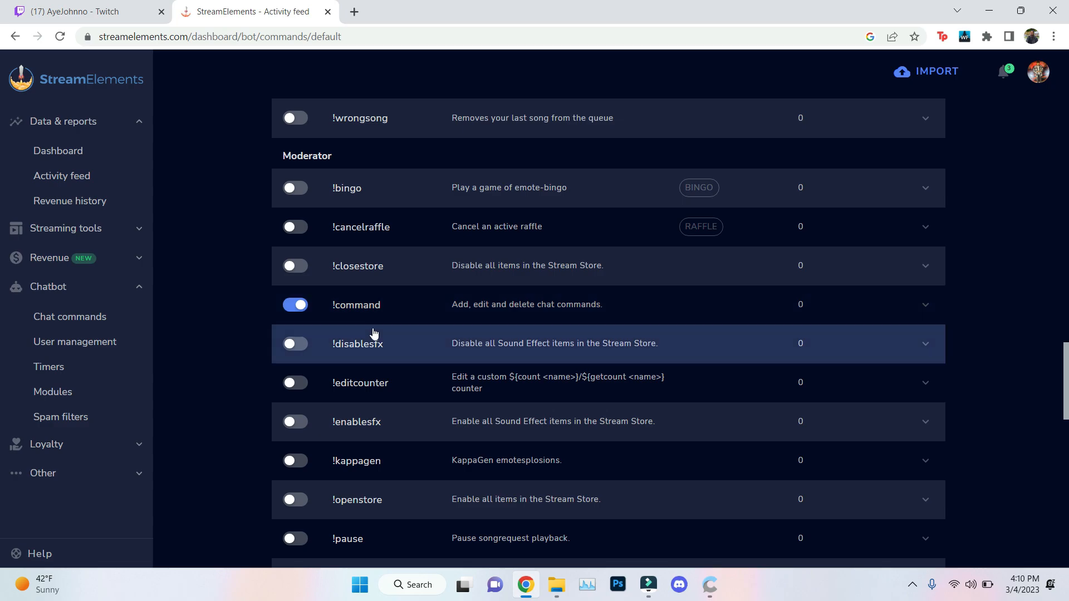
pyautogui.scroll(4, 373, 326)
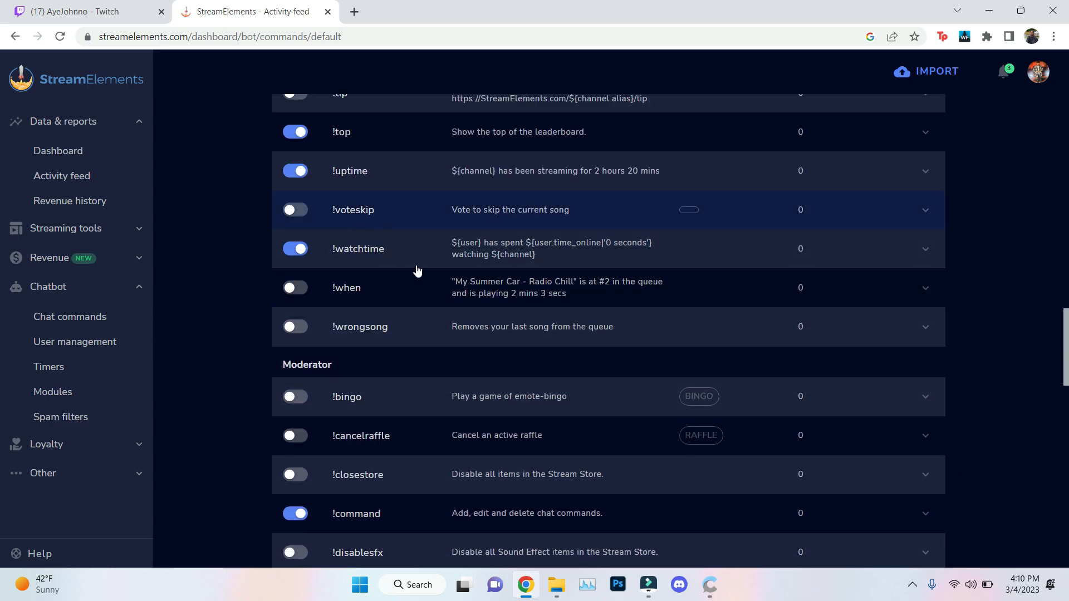
pyautogui.scroll(-5, 418, 284)
pyautogui.scroll(-3, 419, 294)
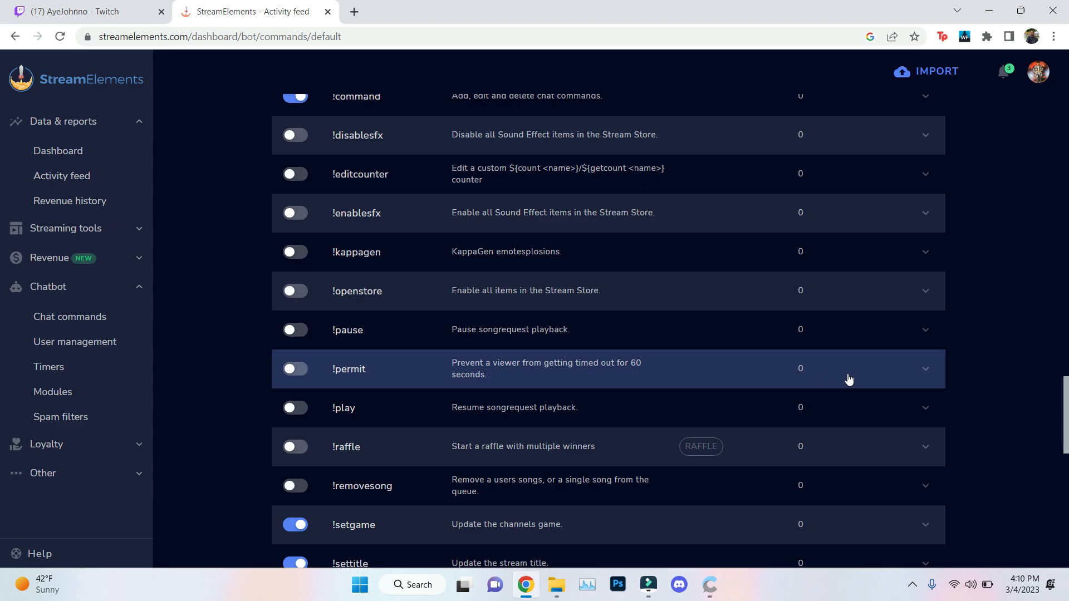
# Expand the settings of the !pause command, view its user level options, and collapse it without making changes
pyautogui.click(927, 332)
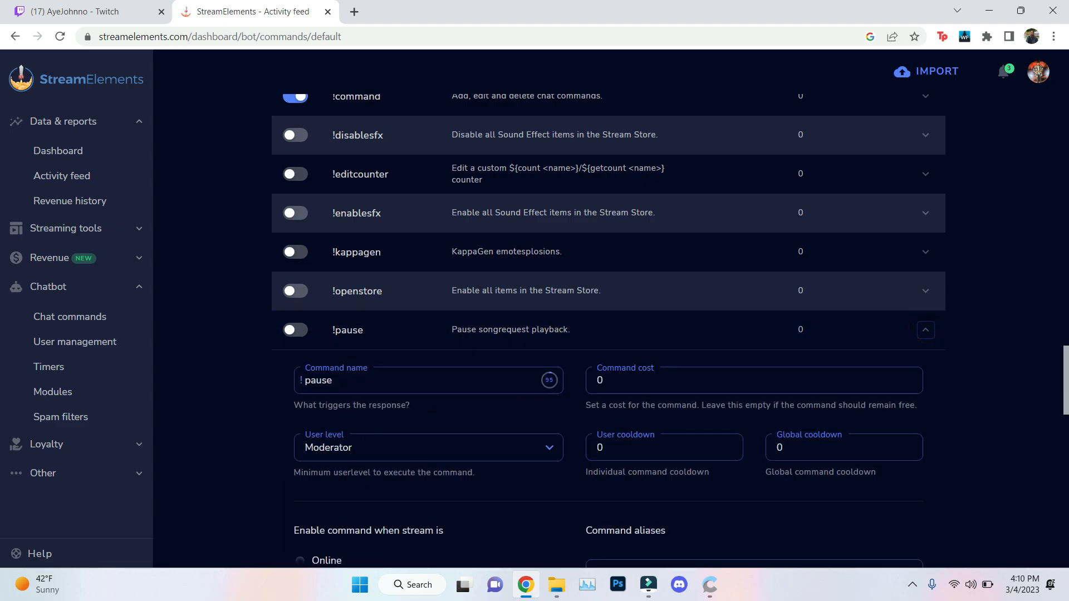
pyautogui.click(354, 452)
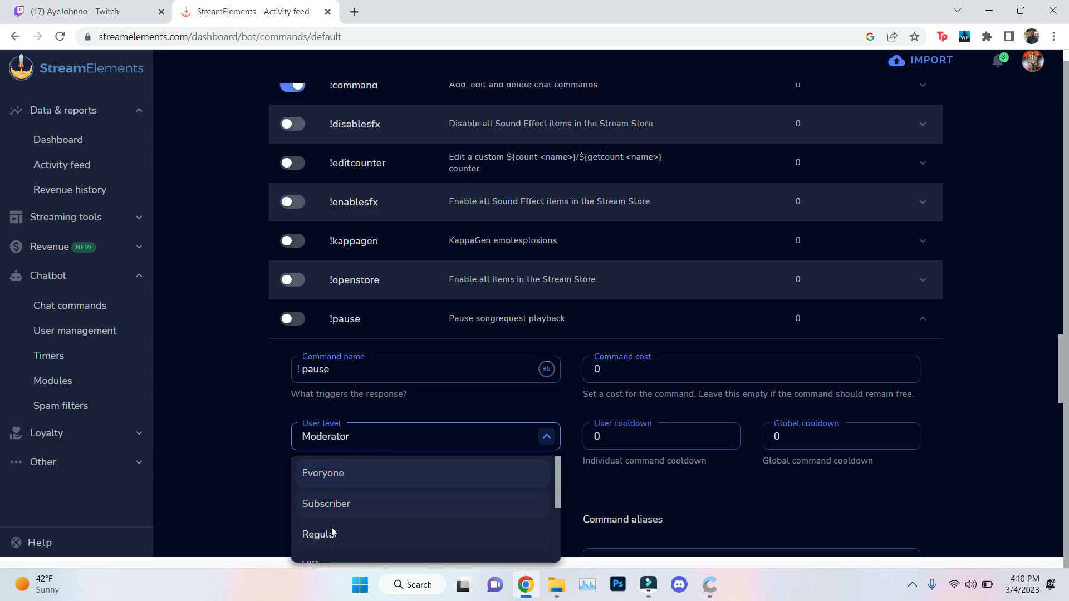
pyautogui.click(239, 413)
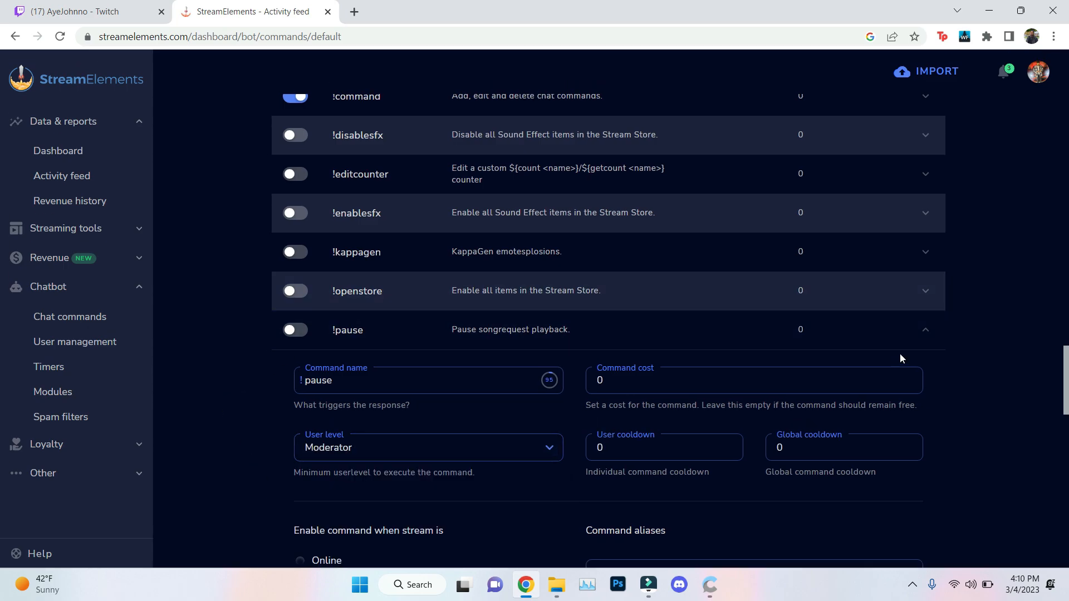
pyautogui.click(925, 331)
# Expand the !setgame command, review its user level options, keep Moderator selected, and collapse it
pyautogui.scroll(-3, 280, 340)
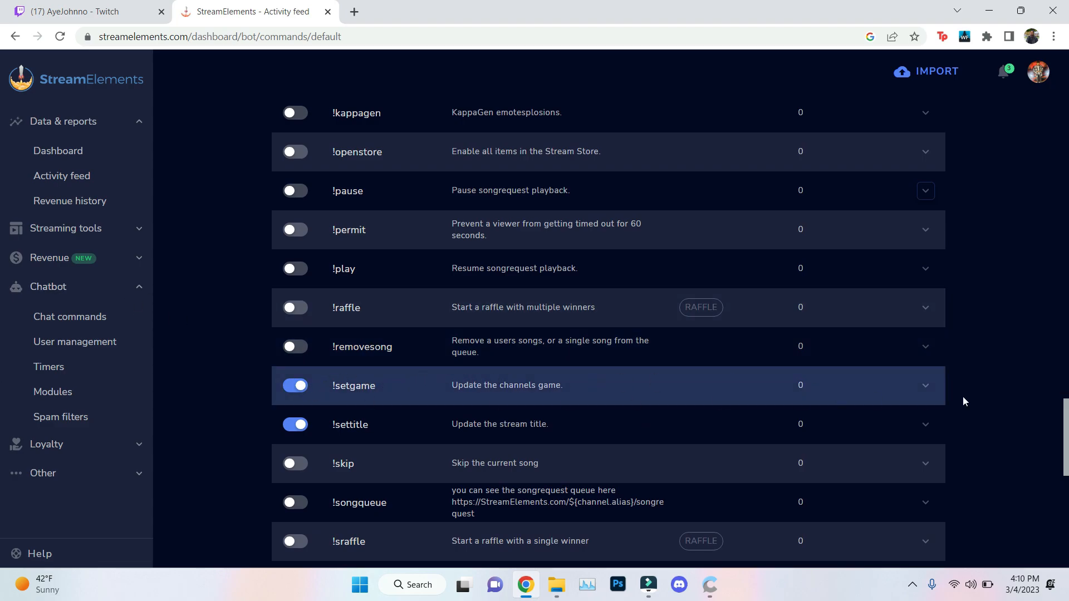
pyautogui.click(926, 386)
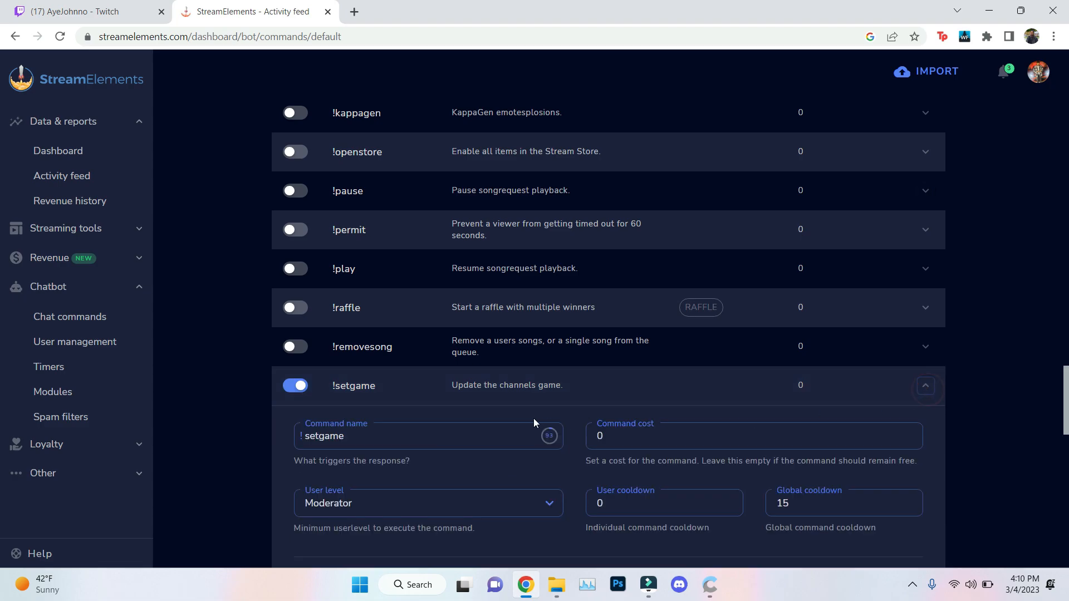
pyautogui.scroll(-1, 534, 419)
pyautogui.click(385, 428)
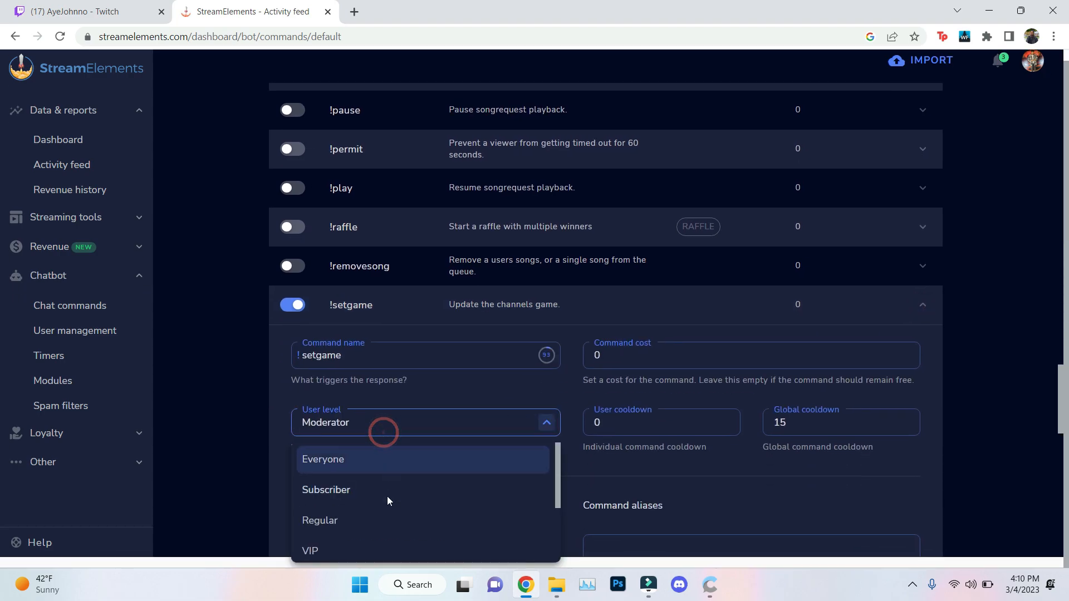
pyautogui.scroll(-2, 390, 493)
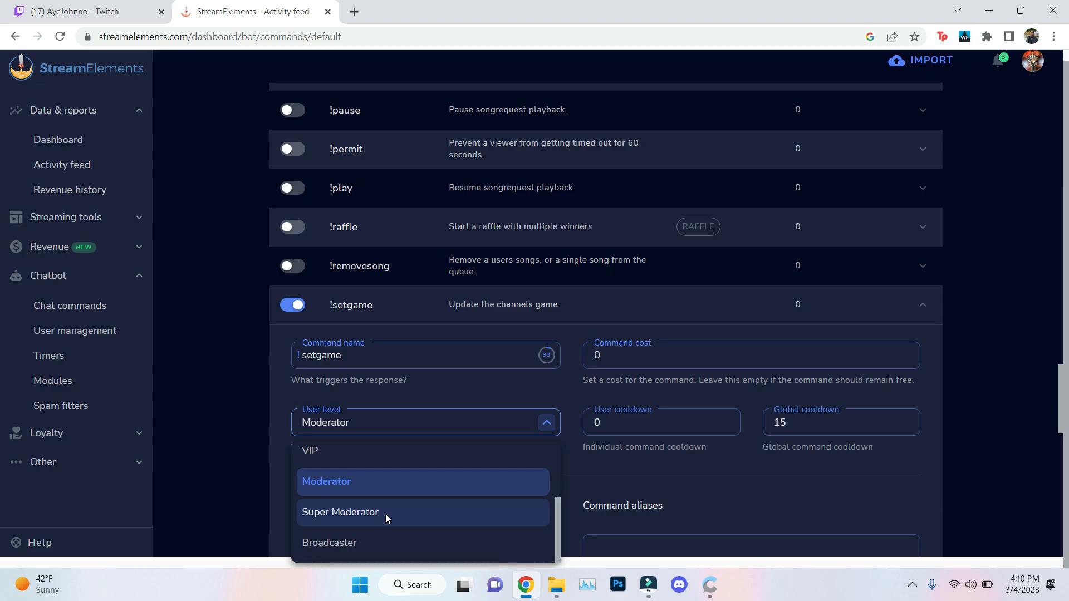
pyautogui.click(364, 484)
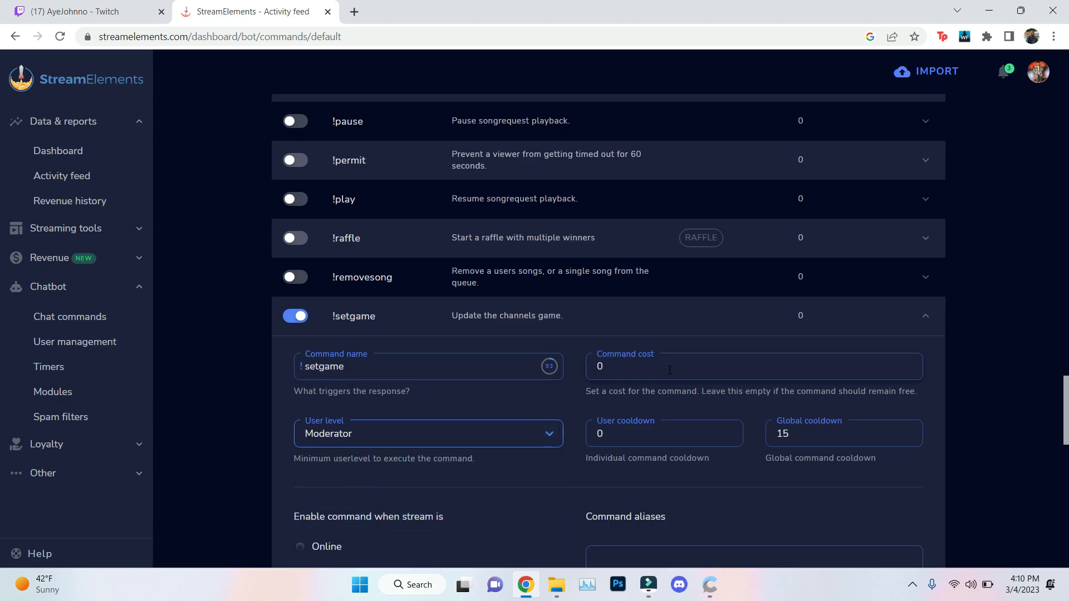
pyautogui.click(927, 316)
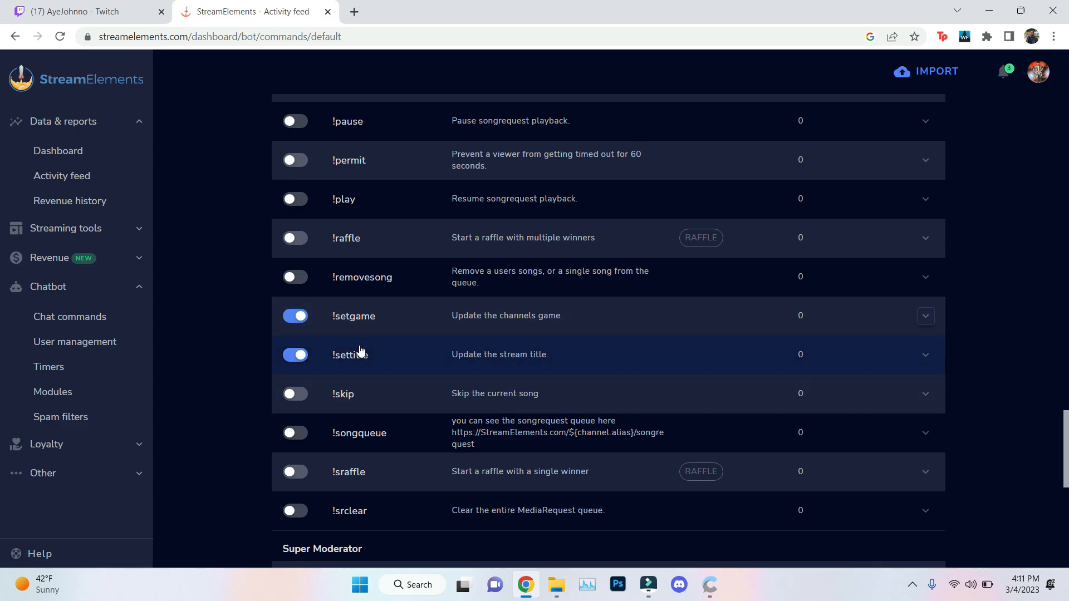
# Read through the remaining Moderator commands and the Super Moderator commands down to !volume
pyautogui.scroll(-1, 360, 345)
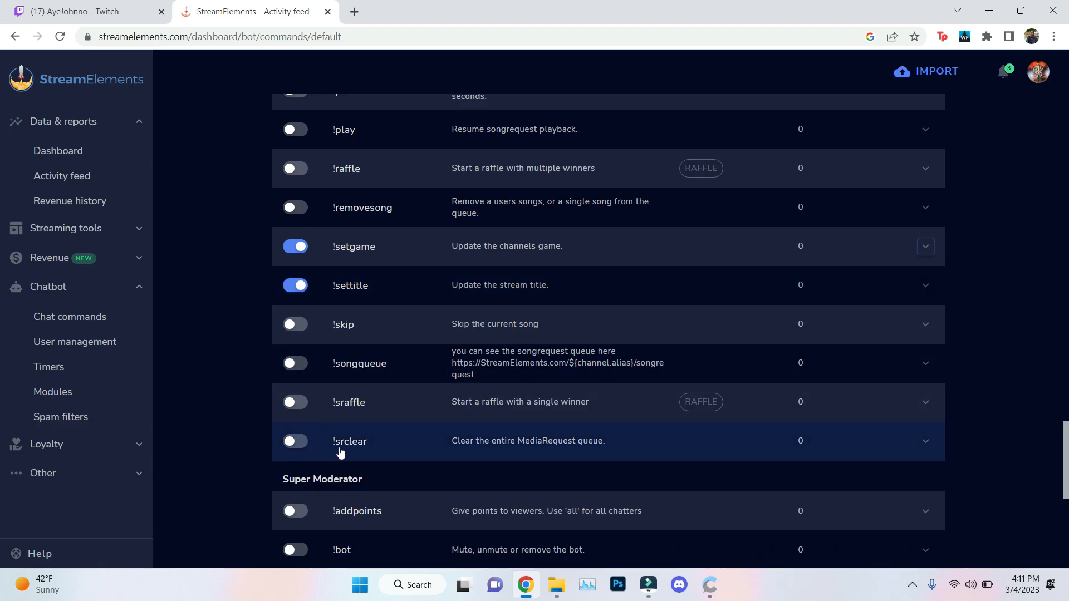
pyautogui.scroll(2, 323, 307)
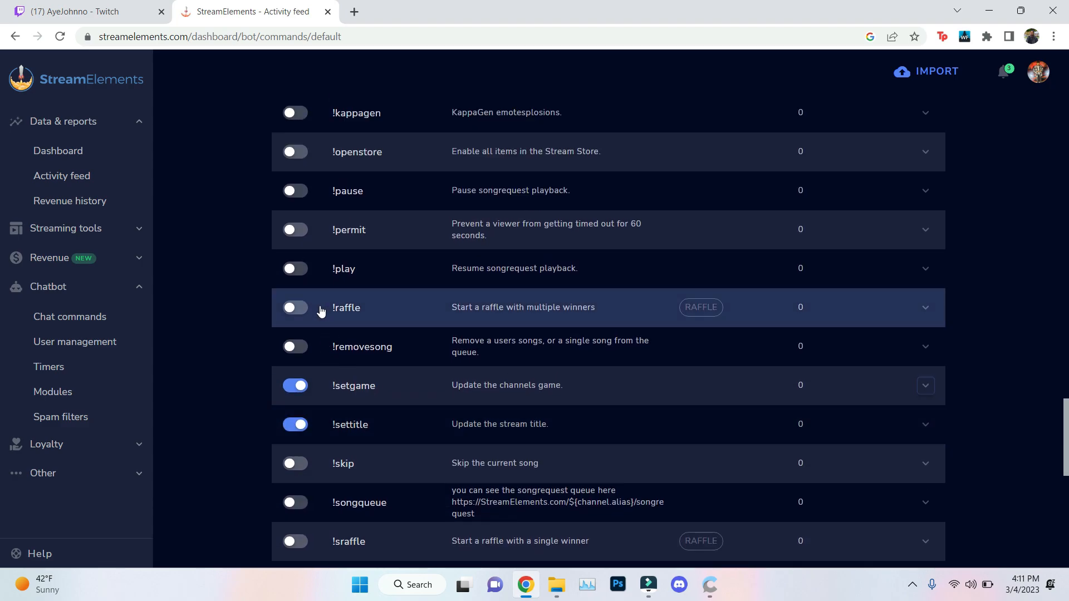
pyautogui.scroll(-3, 317, 343)
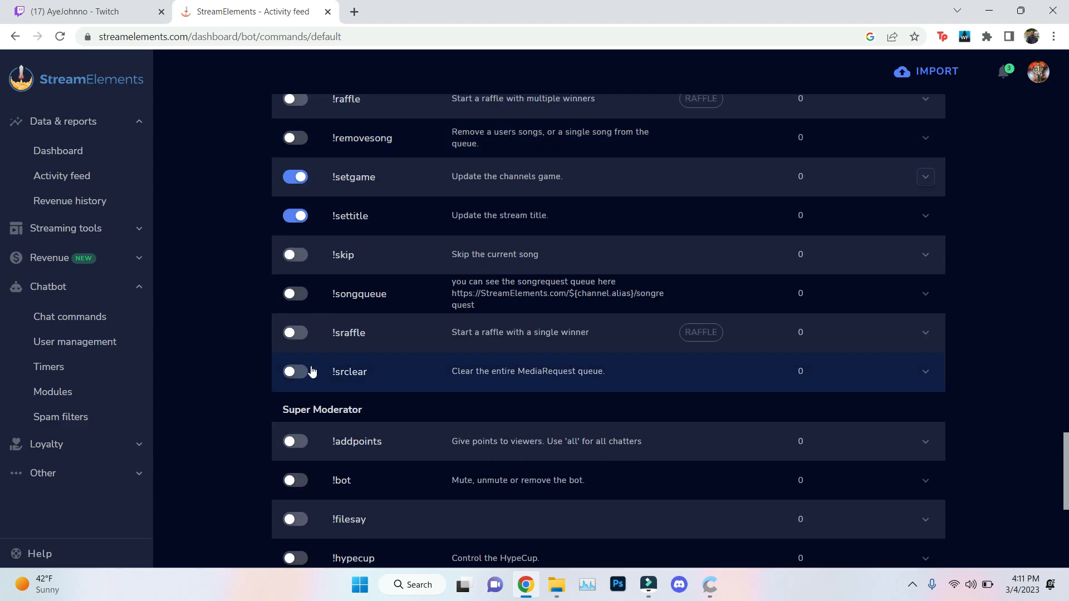
pyautogui.scroll(-5, 310, 370)
pyautogui.scroll(-2, 319, 394)
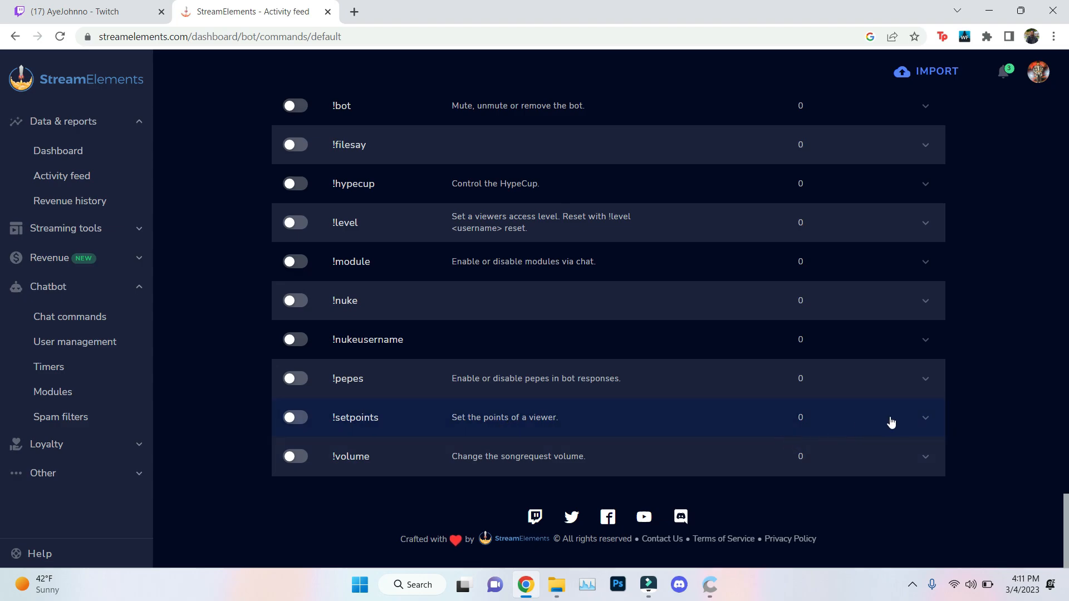
# Inspect the settings of the !setpoints command in the Super Moderator group, and collapse them
pyautogui.click(925, 419)
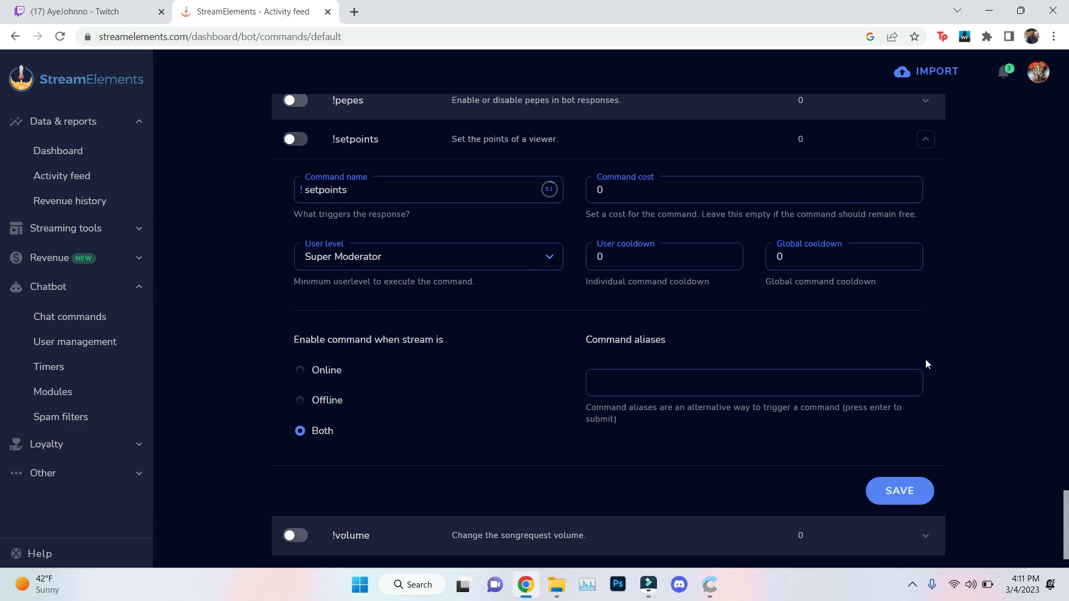
pyautogui.scroll(4, 926, 361)
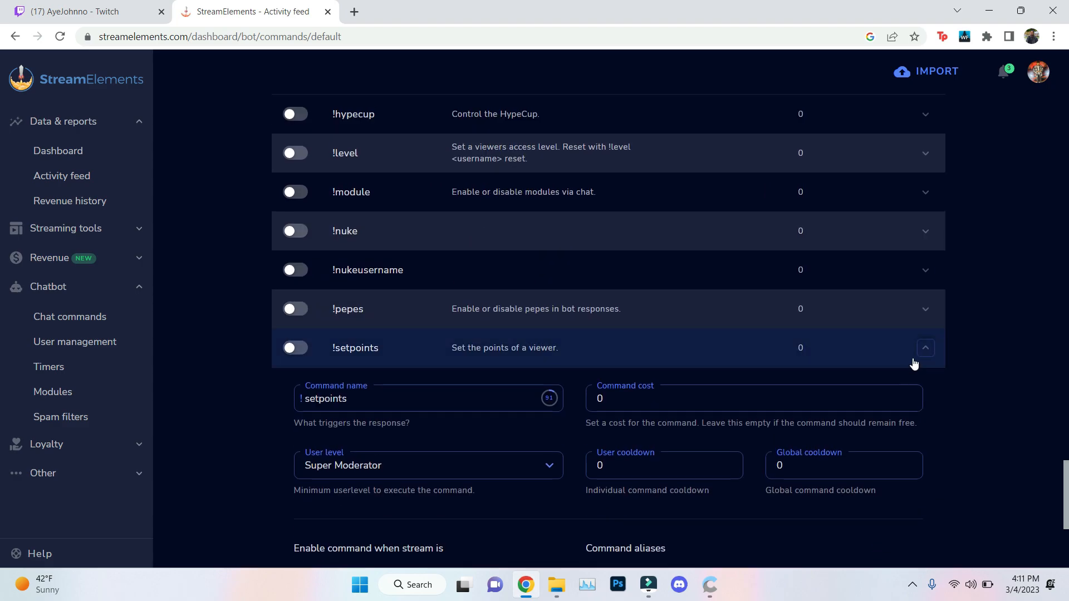
pyautogui.click(925, 349)
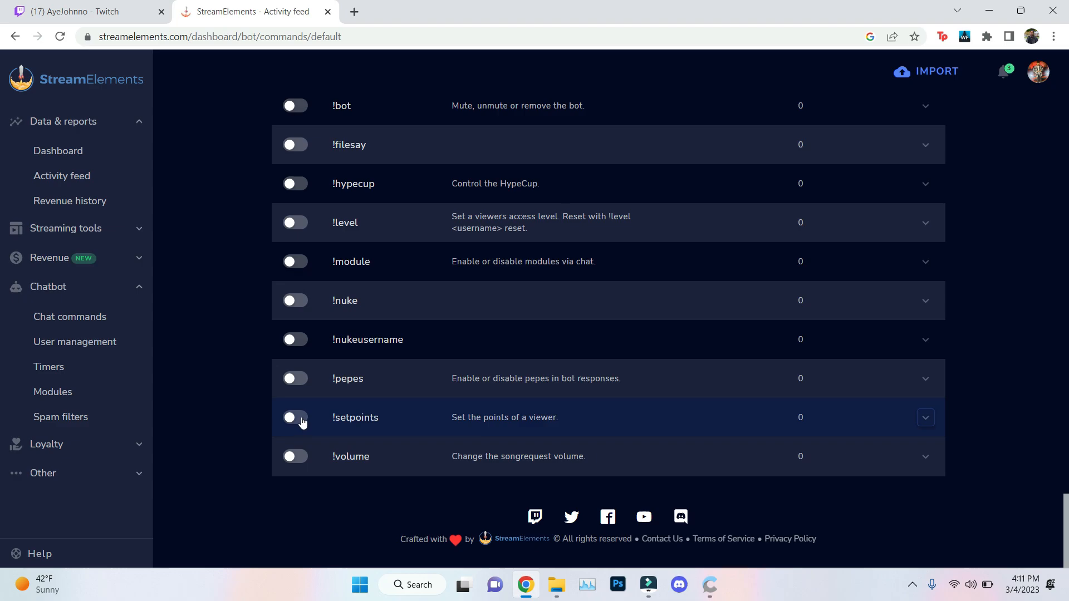
# Return to the start of the default commands and switch to the custom commands list
pyautogui.scroll(6, 404, 400)
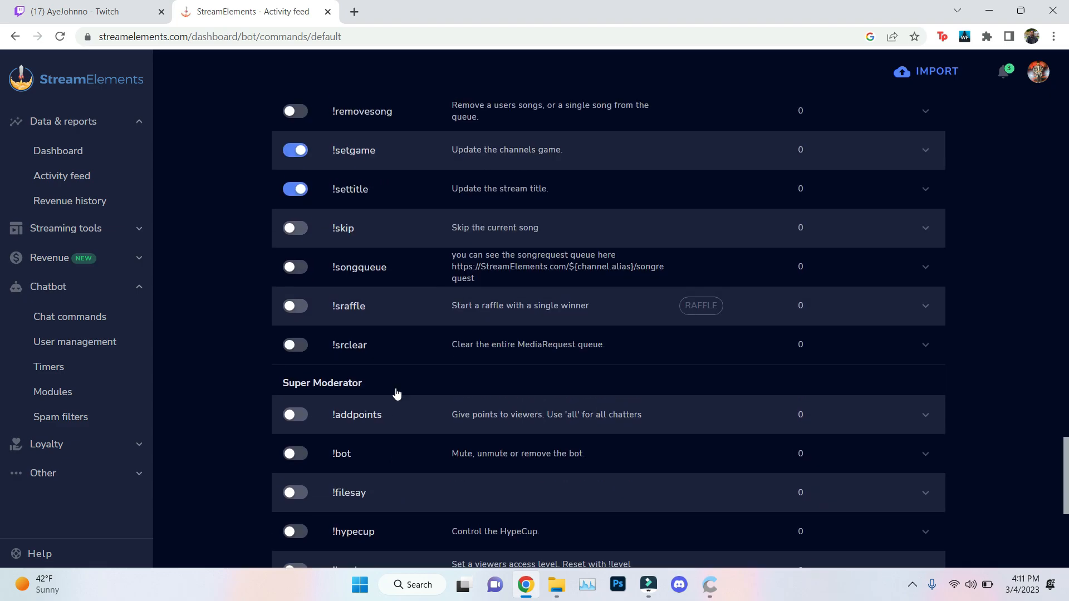
pyautogui.scroll(11, 396, 387)
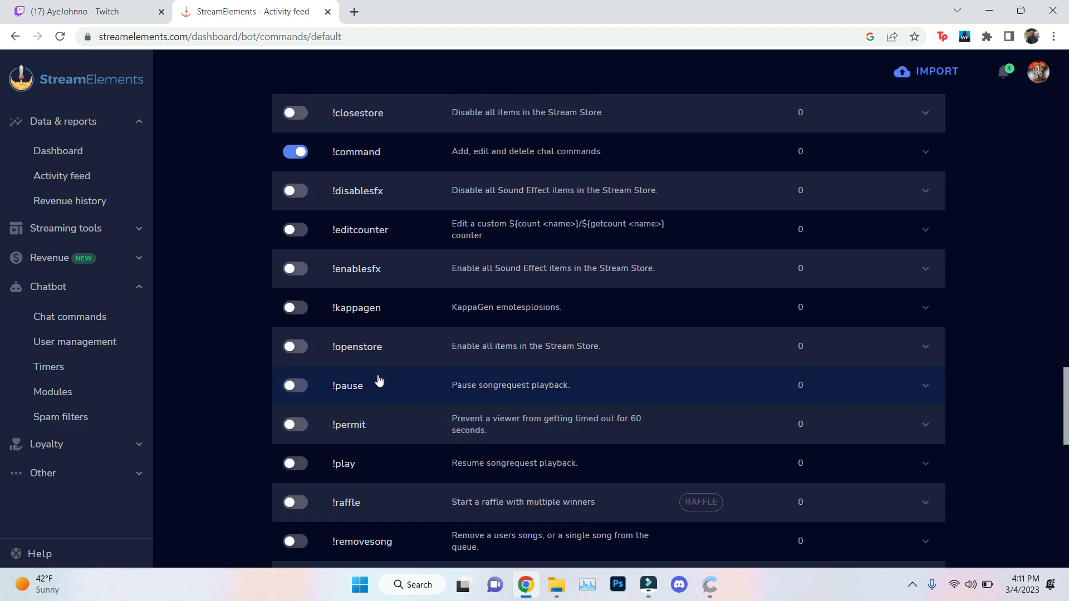
pyautogui.scroll(16, 374, 382)
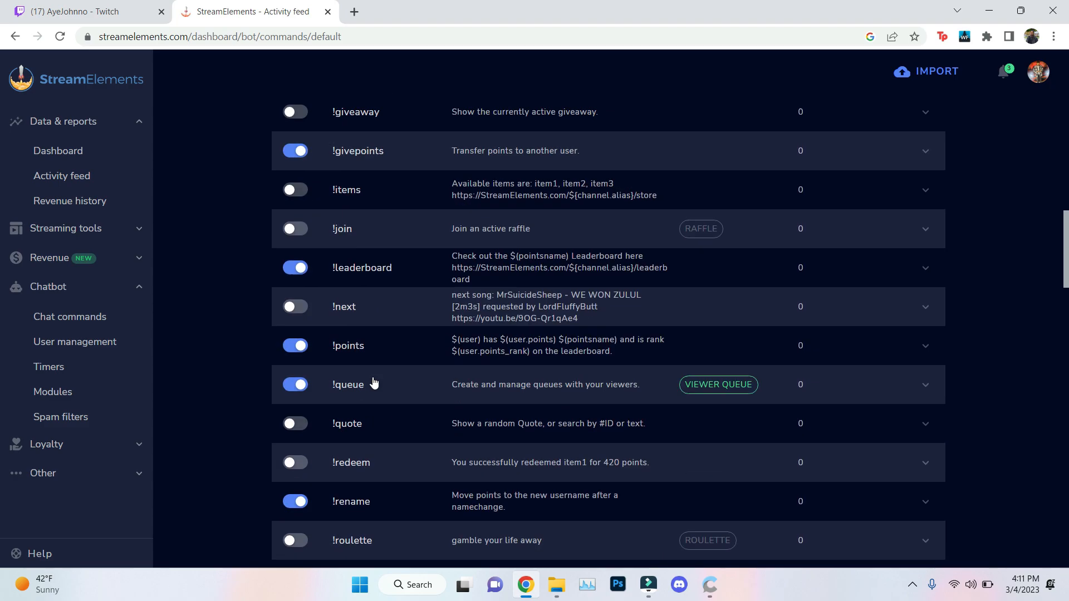
pyautogui.scroll(5, 372, 384)
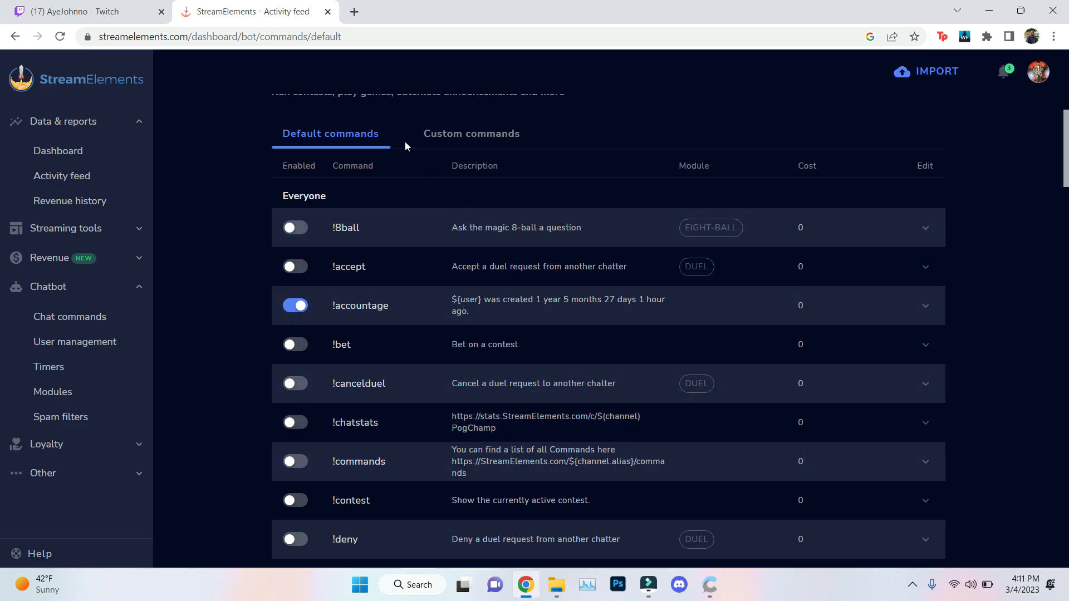
pyautogui.click(465, 134)
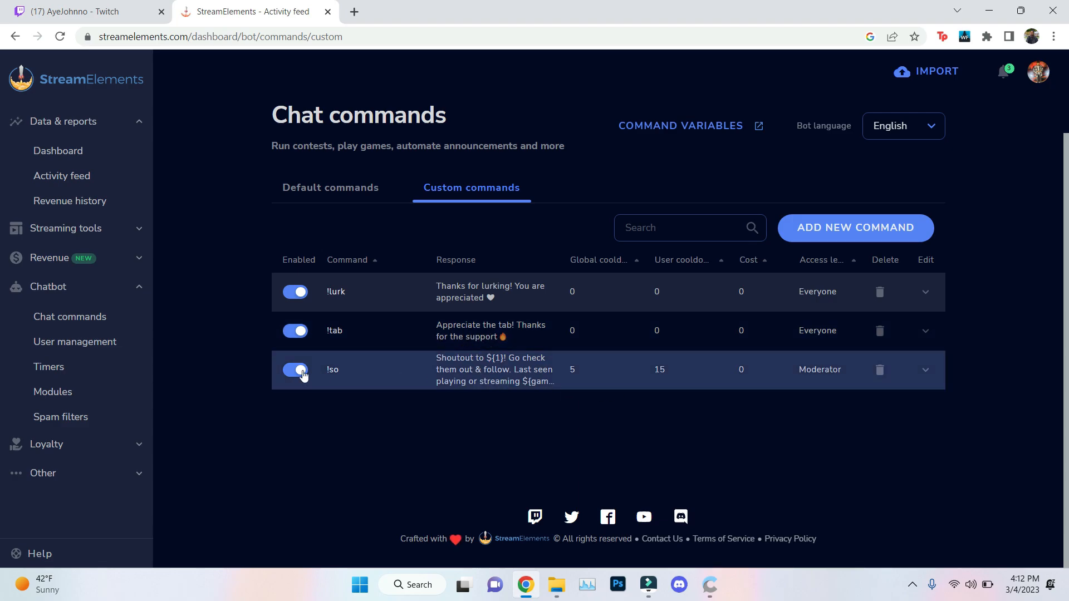
# Expand the custom !so command and examine the ${1}, ${game ${1}} and ${user} variables in its response
pyautogui.click(926, 372)
pyautogui.scroll(-3, 439, 392)
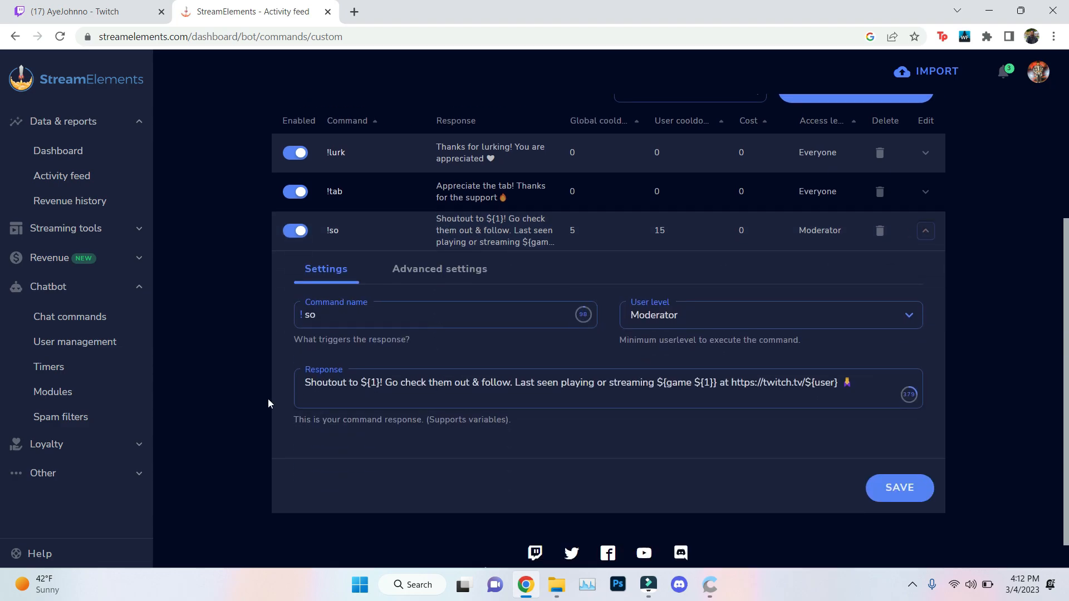
pyautogui.moveTo(361, 384); pyautogui.dragTo(377, 383)
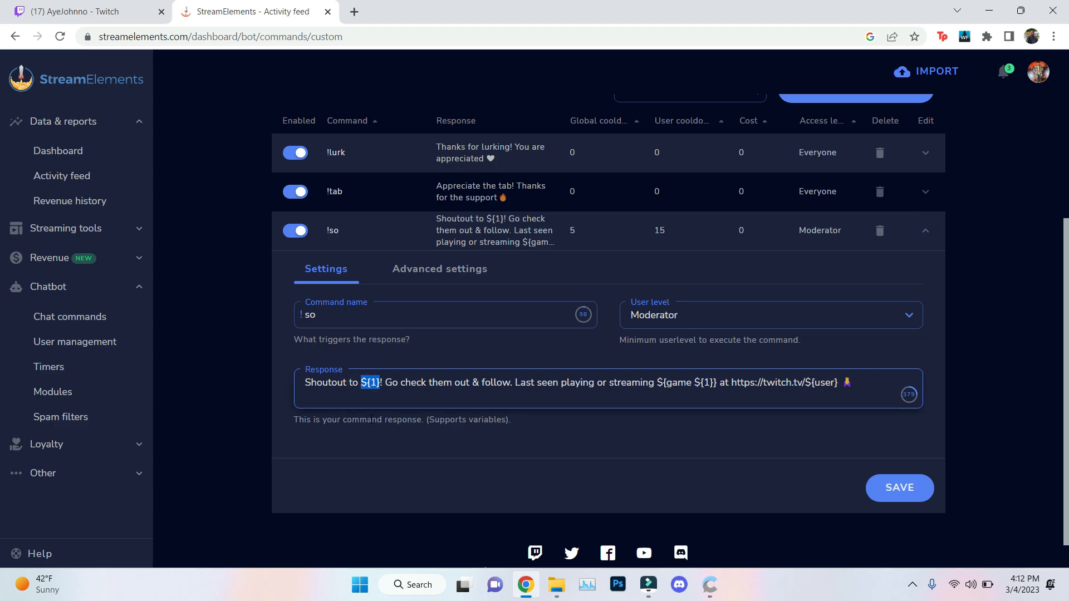
pyautogui.moveTo(658, 384); pyautogui.dragTo(712, 388)
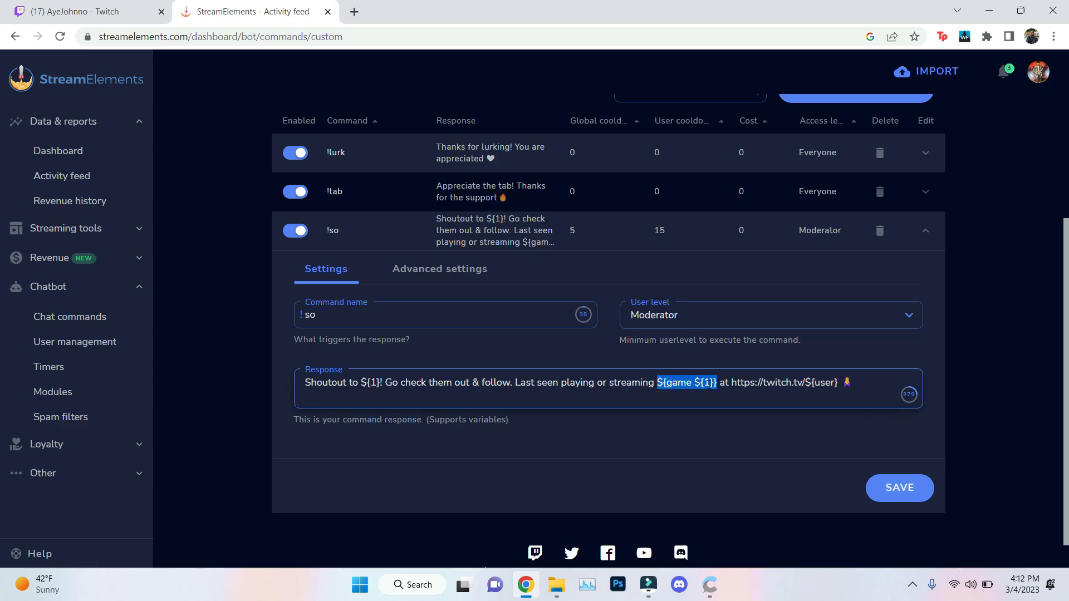
pyautogui.moveTo(785, 382); pyautogui.dragTo(831, 385)
pyautogui.click(819, 384)
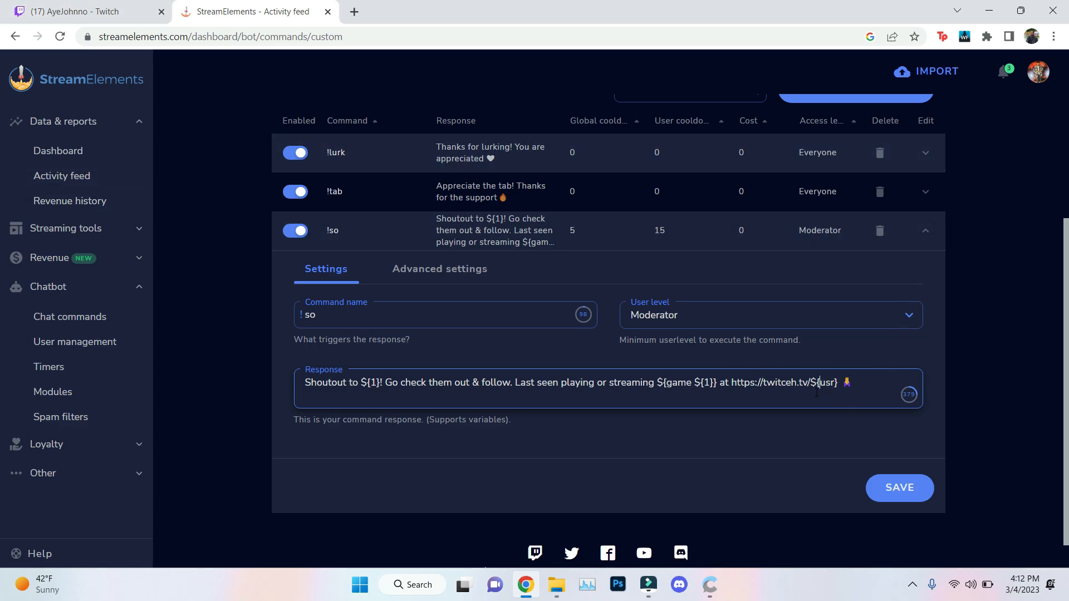
pyautogui.click(787, 387)
pyautogui.click(790, 387)
pyautogui.press('BackSpace')
pyautogui.click(825, 387)
pyautogui.click(824, 390)
pyautogui.write('e')
# Highlight the full !so response to review it, deselect it, and save the command
pyautogui.click(865, 383)
pyautogui.moveTo(858, 385); pyautogui.dragTo(315, 390)
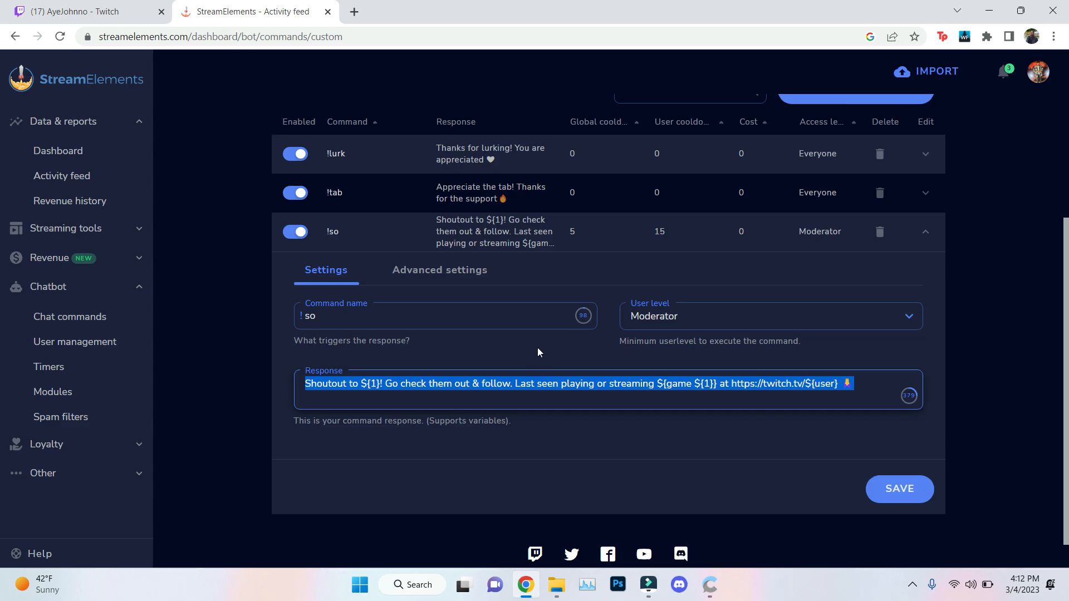
pyautogui.scroll(1, 537, 351)
pyautogui.scroll(-2, 534, 346)
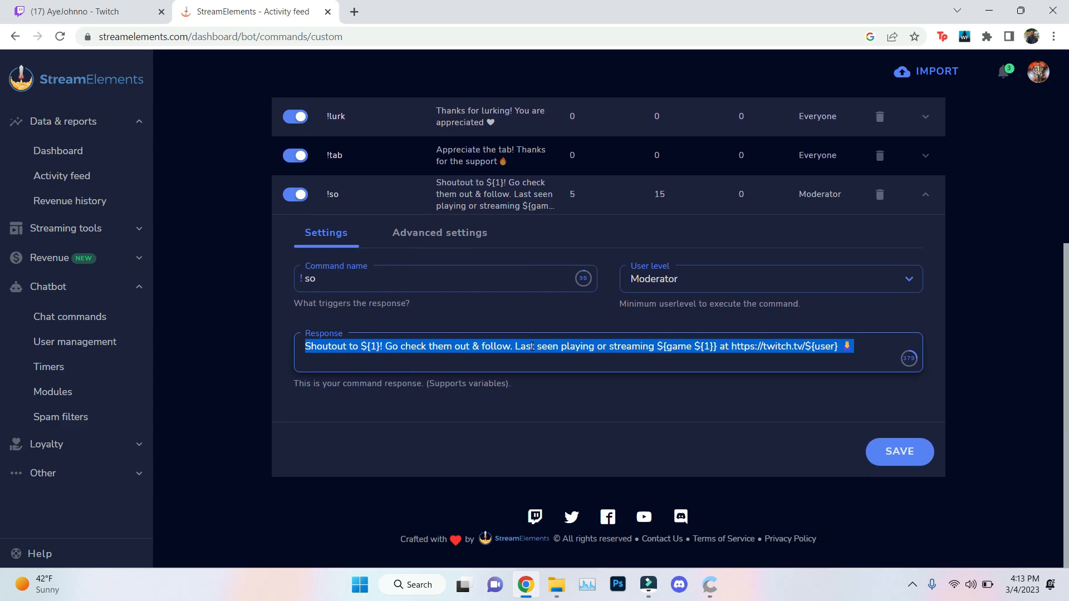
pyautogui.click(984, 397)
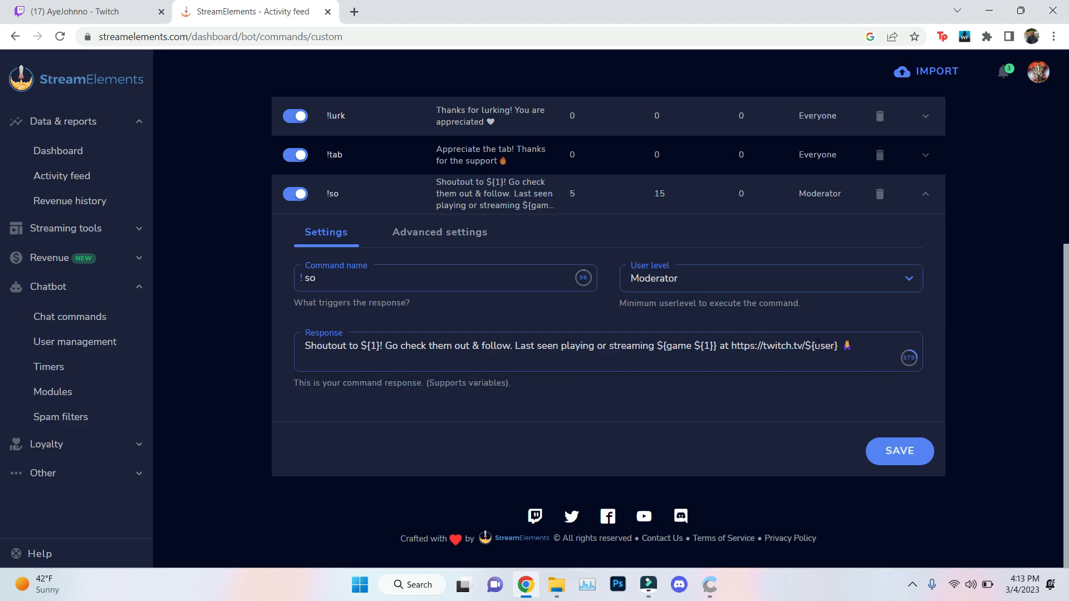
pyautogui.click(897, 447)
pyautogui.scroll(1, 506, 295)
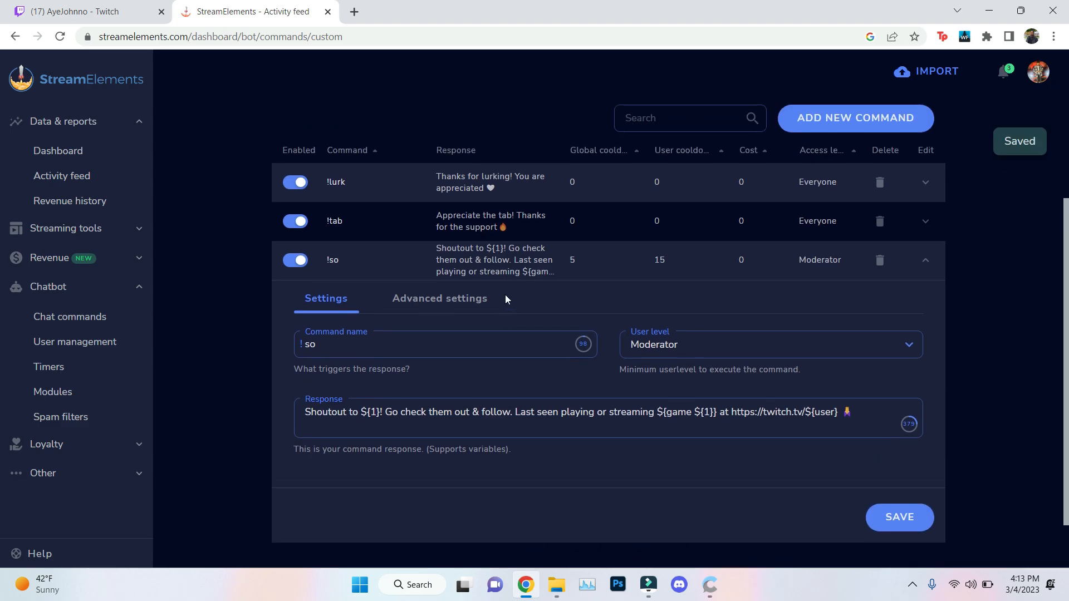
# Open a blank new custom command, examine its name and response fields, and return to the default commands without creating it
pyautogui.click(808, 123)
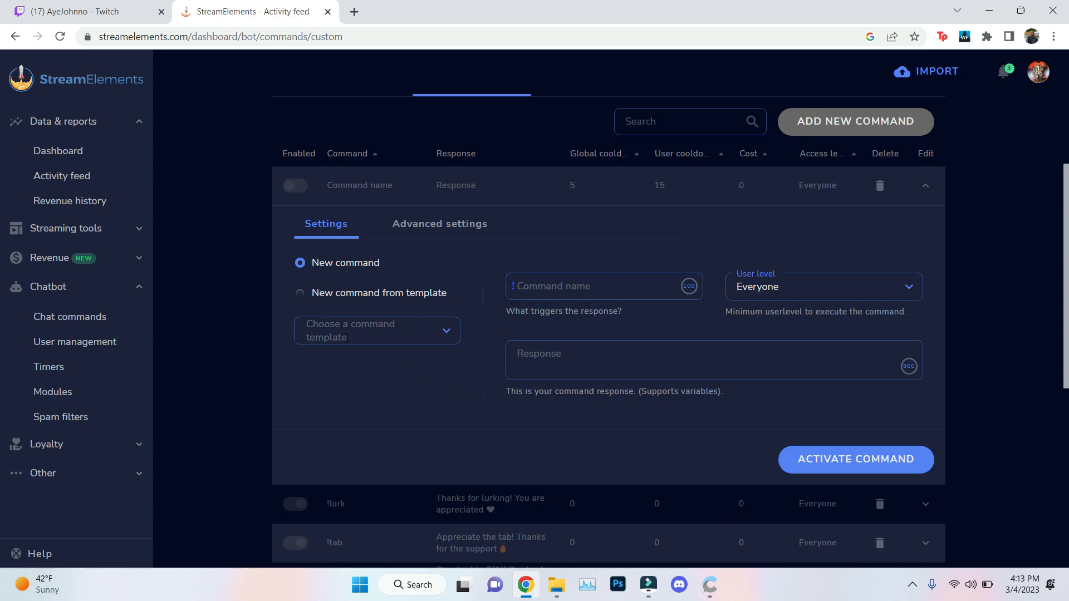
pyautogui.scroll(-2, 376, 299)
pyautogui.click(617, 217)
pyautogui.click(526, 147)
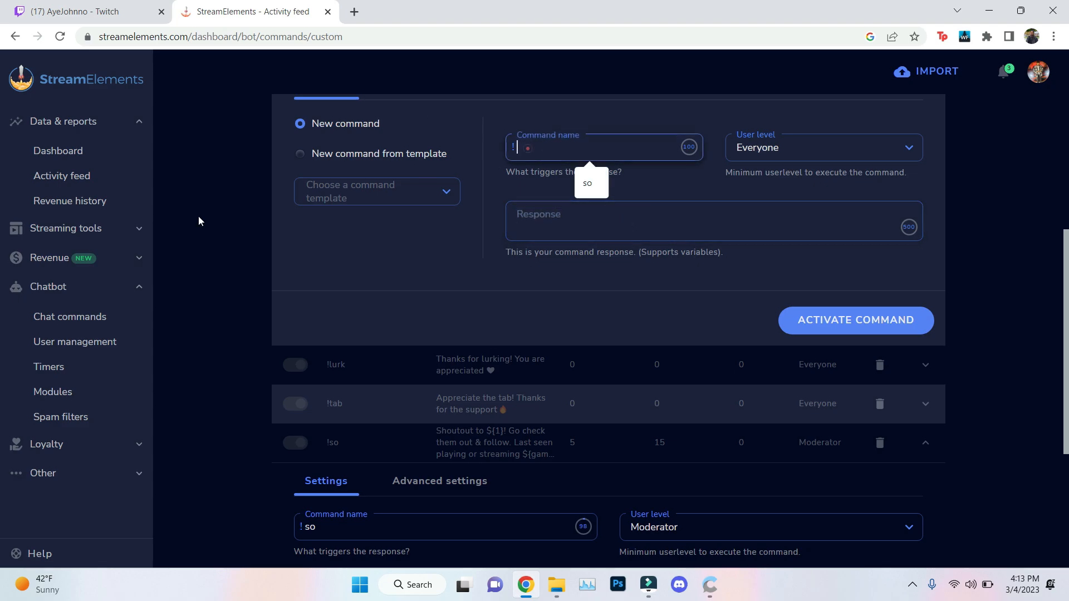
pyautogui.scroll(3, 868, 216)
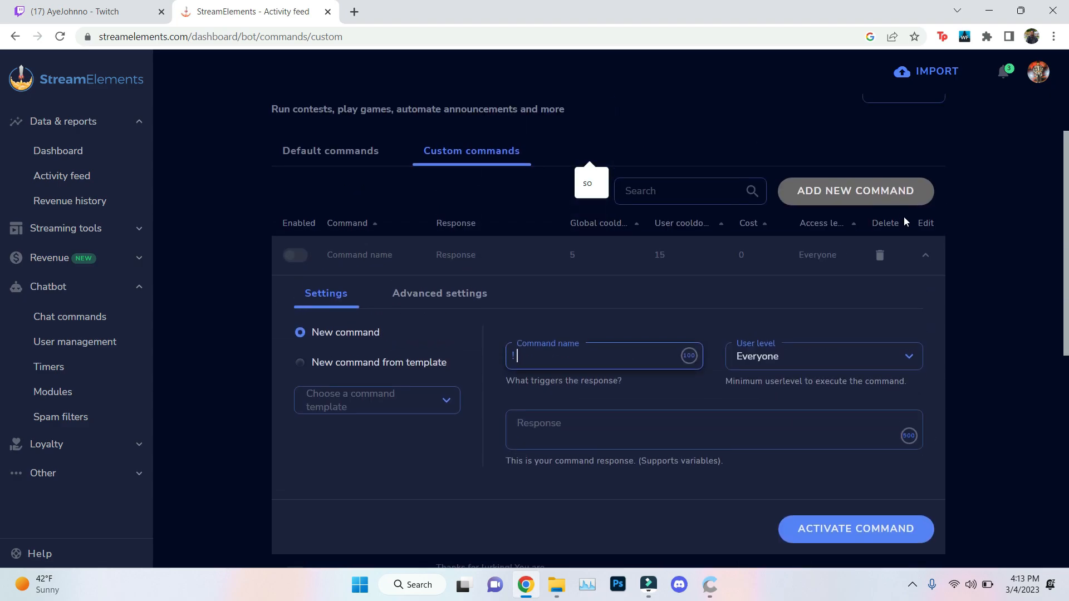
pyautogui.click(972, 229)
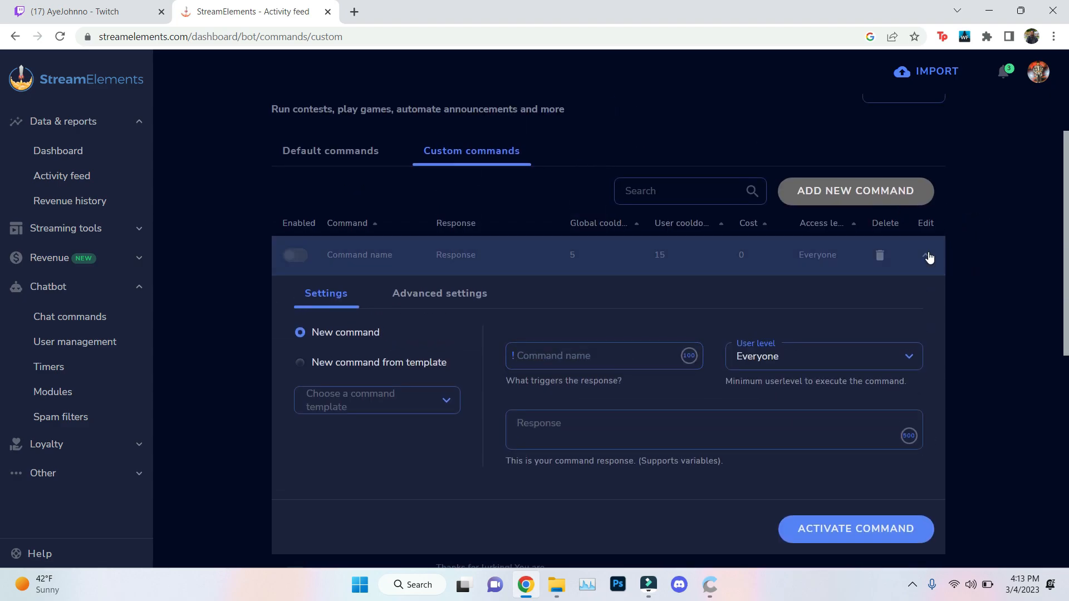
pyautogui.click(301, 242)
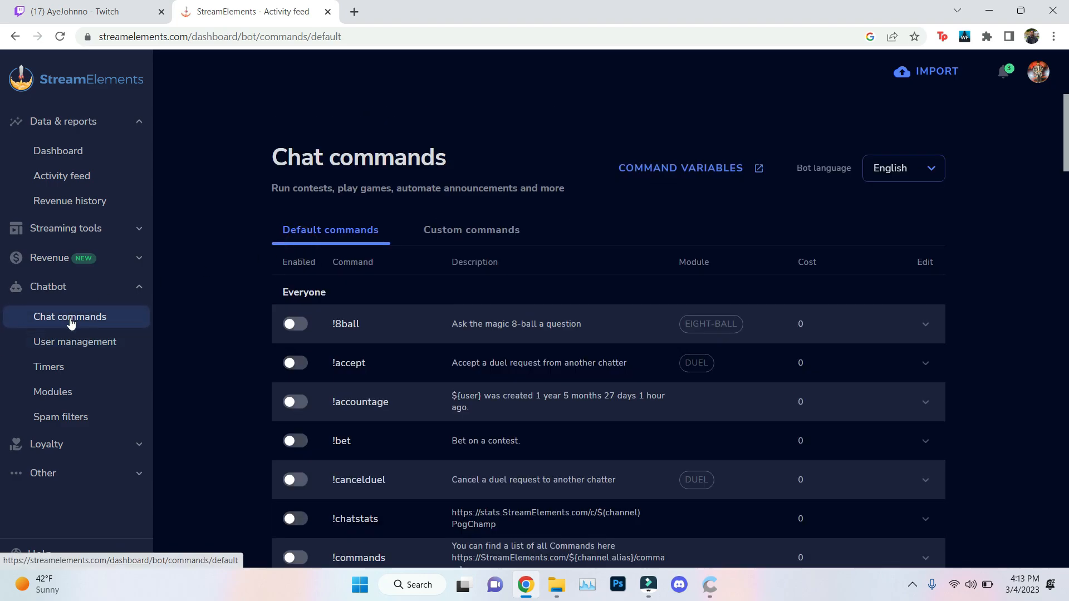
# Open the chatbot's modules page and expand the Chat Alerts module
pyautogui.click(76, 354)
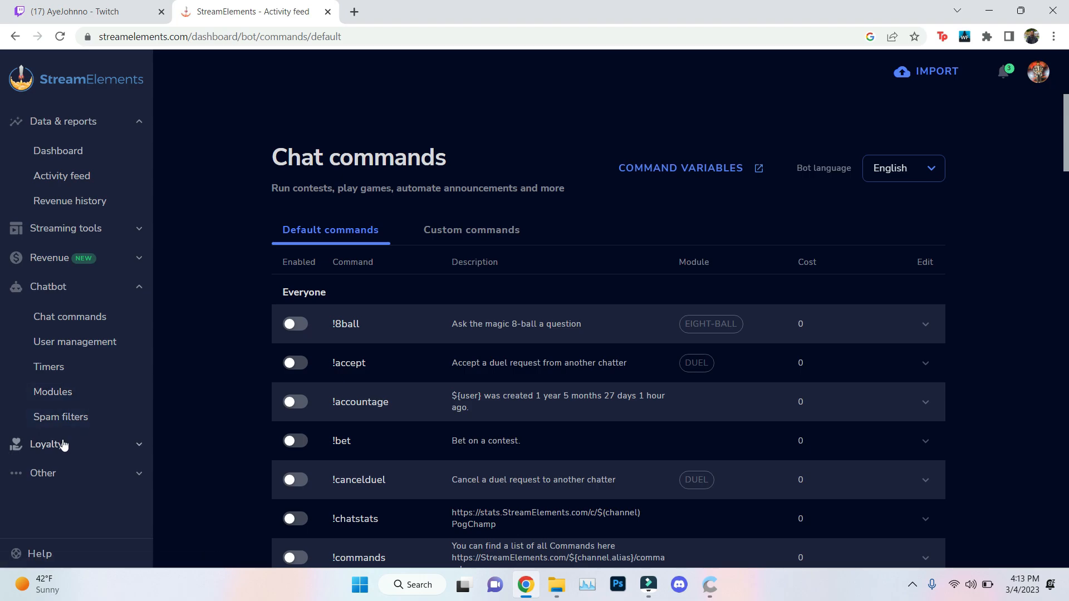
pyautogui.click(57, 398)
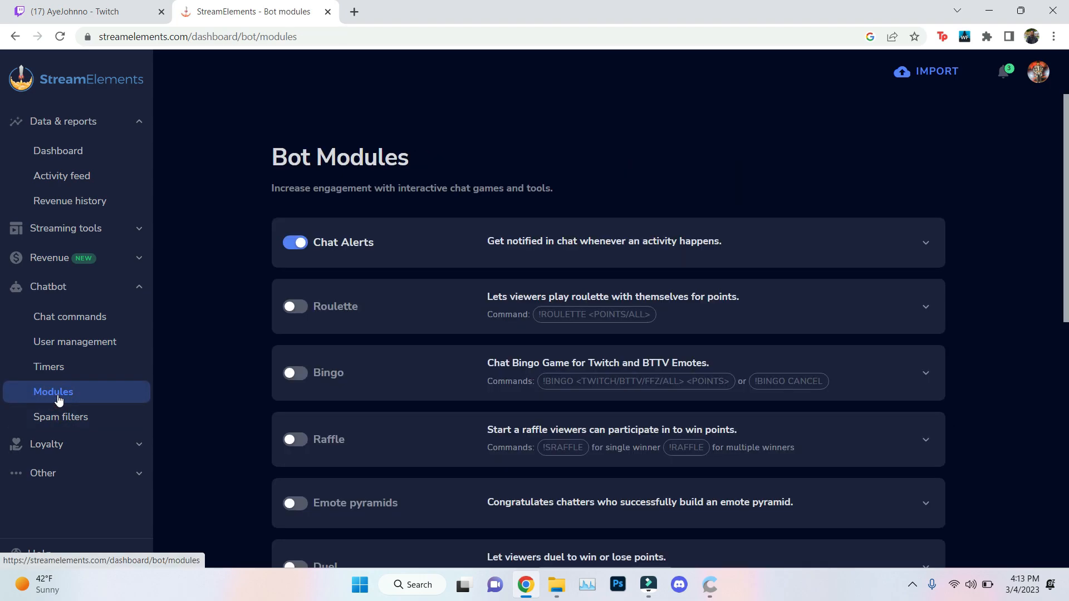
pyautogui.click(894, 247)
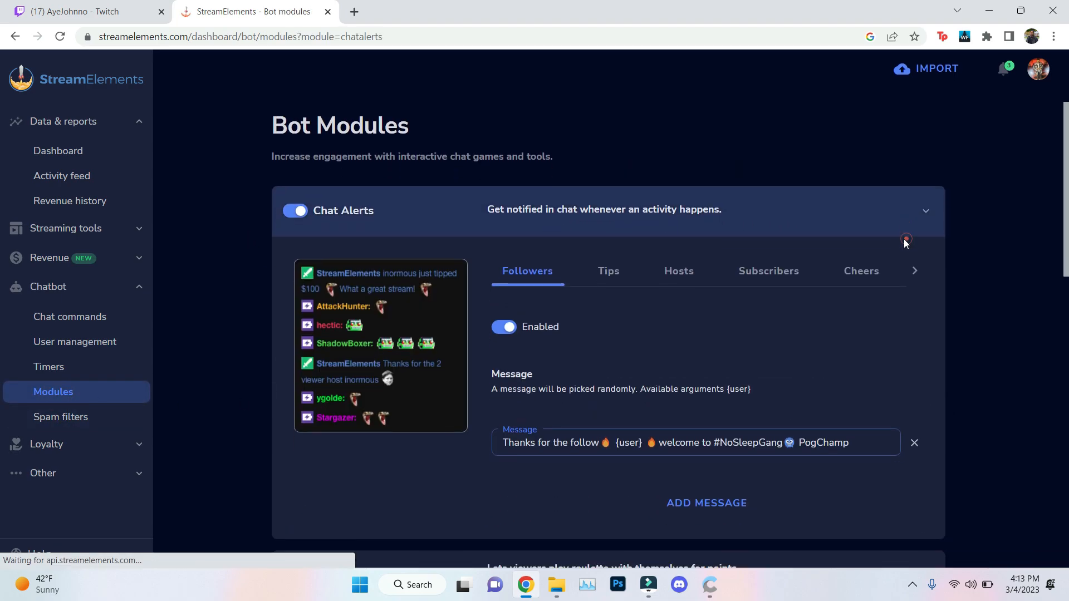
# Review the Chat Alerts messages for tips, hosts, subscribers, cheers, redemptions, raids and merch, and collapse the module
pyautogui.click(614, 176)
pyautogui.click(679, 176)
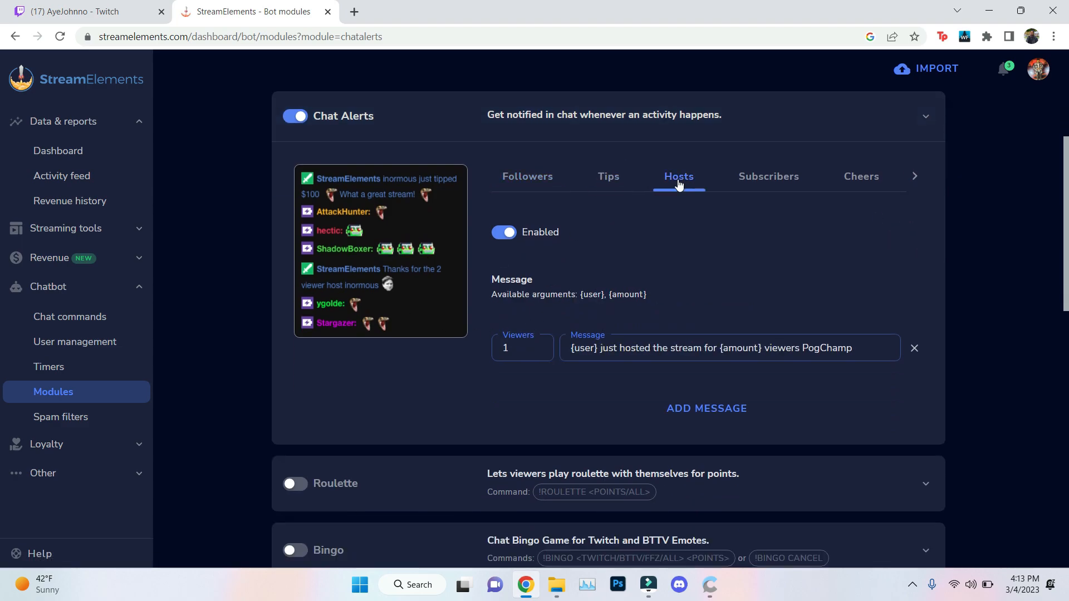
pyautogui.click(746, 176)
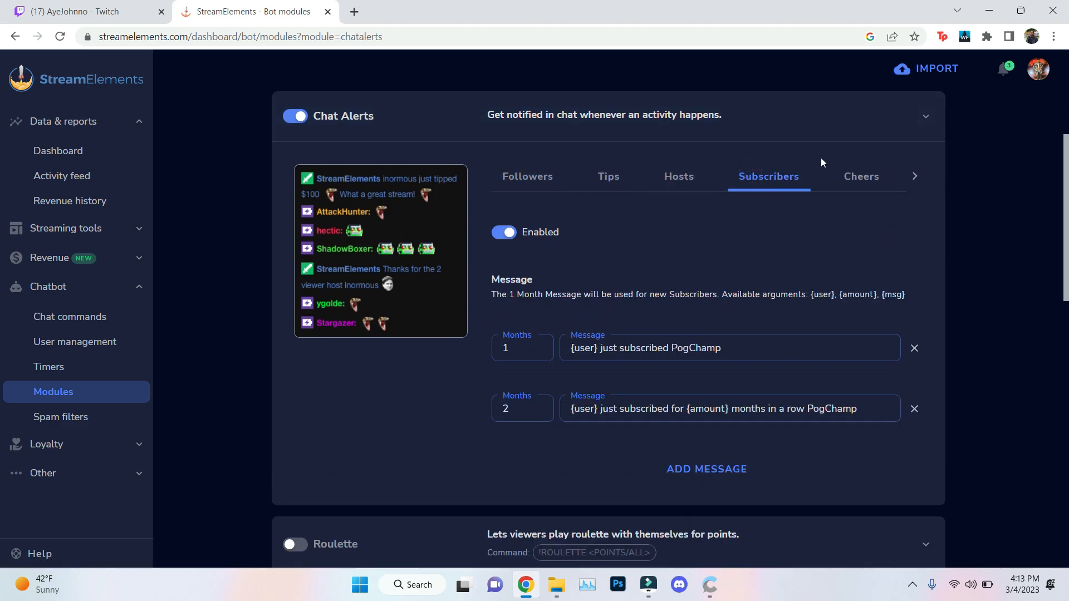
pyautogui.click(853, 177)
pyautogui.click(915, 176)
pyautogui.click(706, 176)
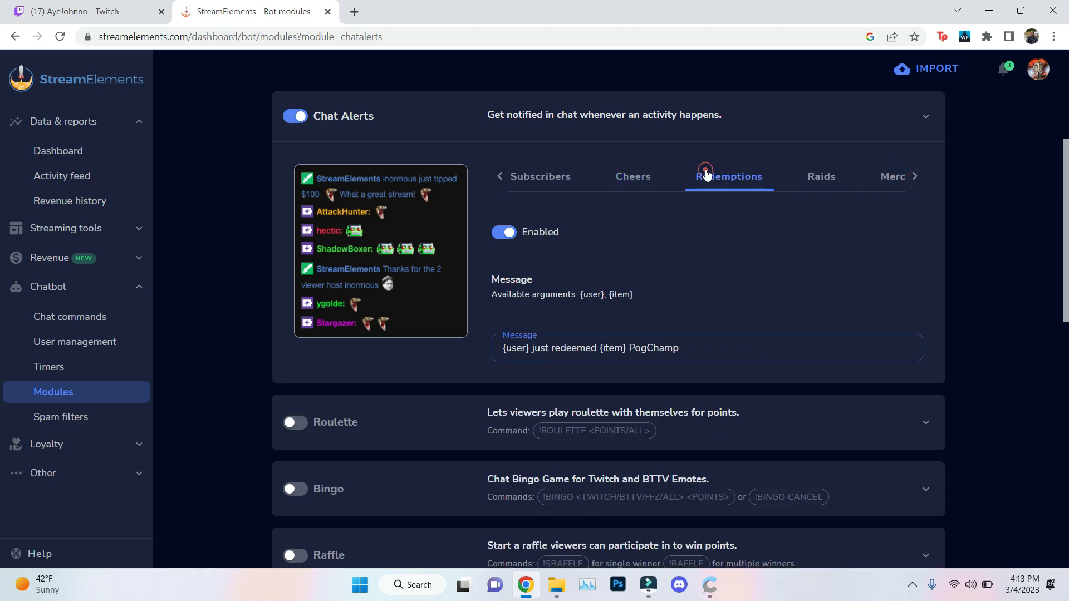
pyautogui.click(822, 176)
pyautogui.click(883, 176)
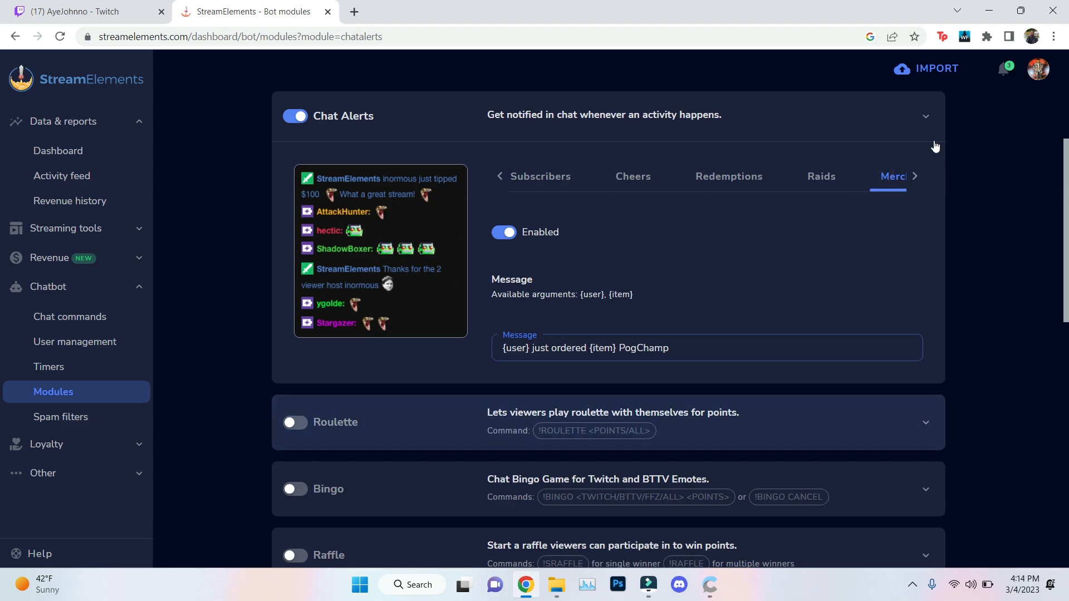
pyautogui.click(926, 116)
# Look through the remaining bot modules, from Roulette down to Viewer queue, checking which ones are enabled
pyautogui.scroll(-6, 449, 252)
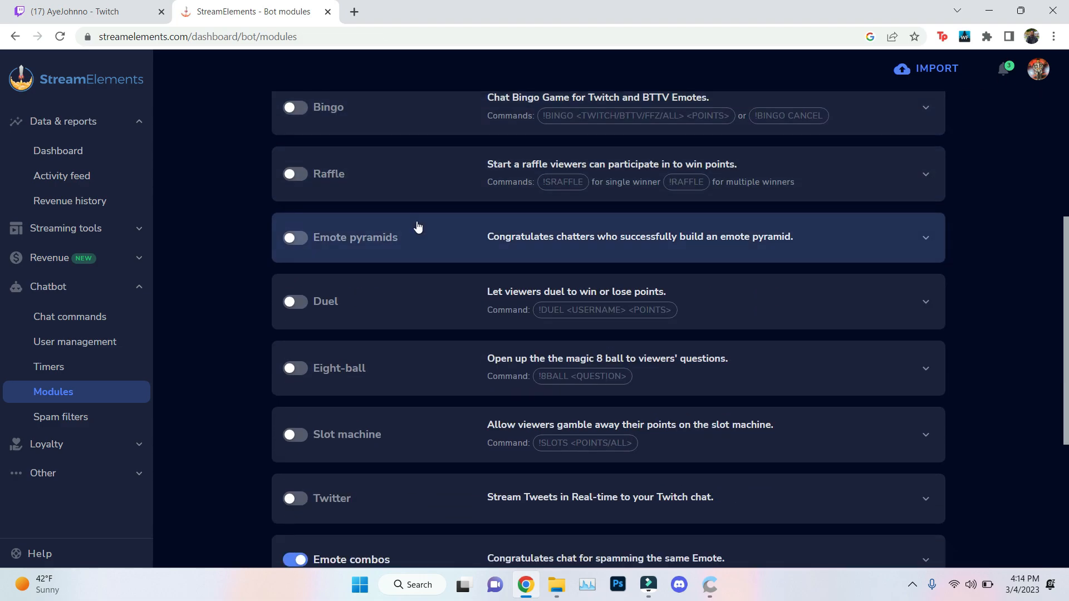
pyautogui.scroll(4, 406, 232)
pyautogui.scroll(2, 385, 239)
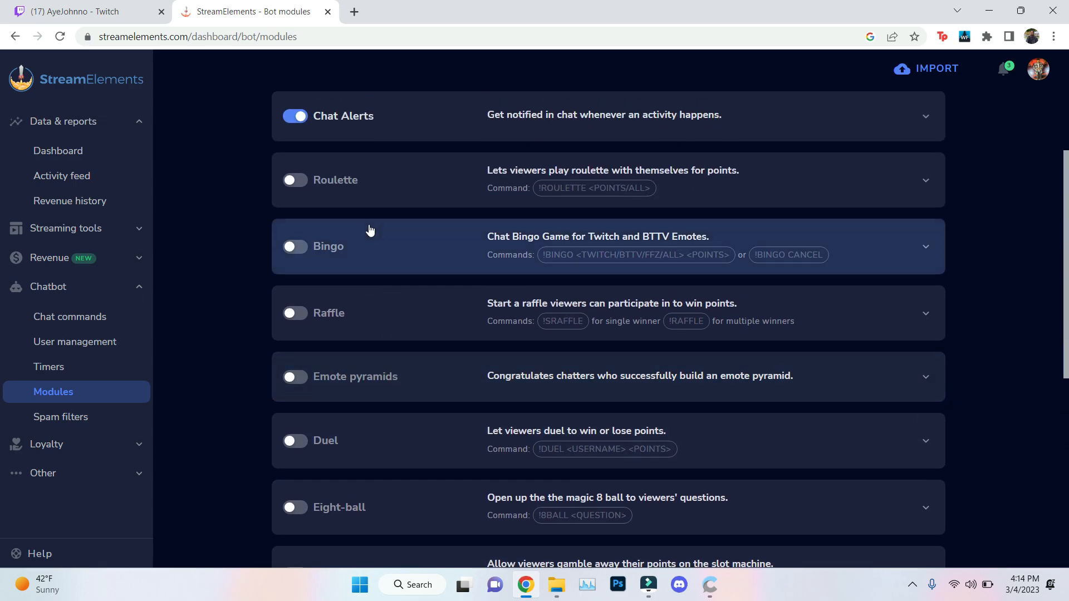
pyautogui.scroll(-6, 370, 231)
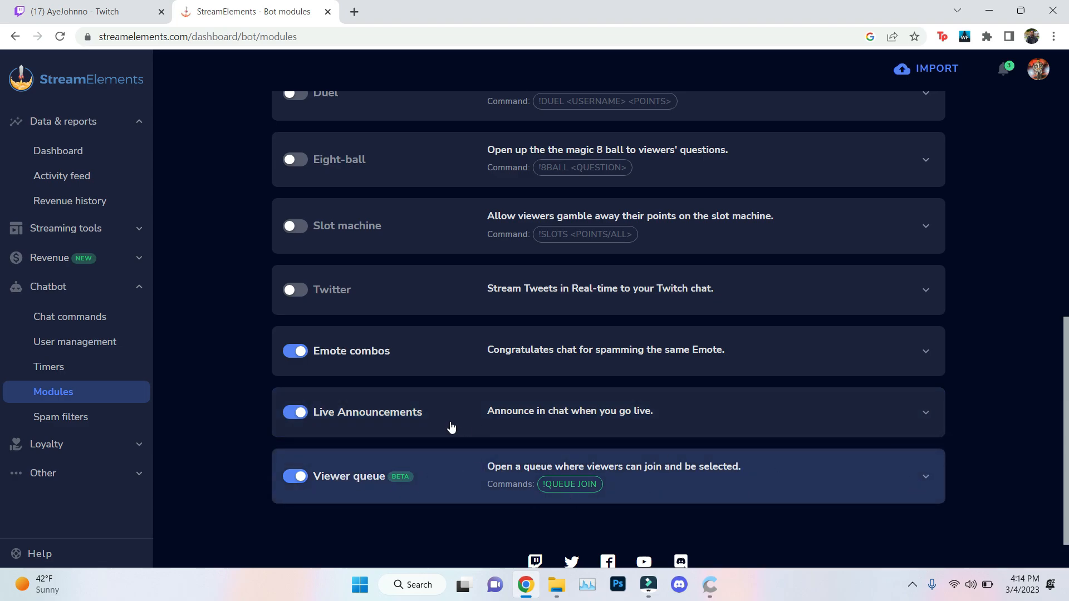
pyautogui.scroll(5, 382, 379)
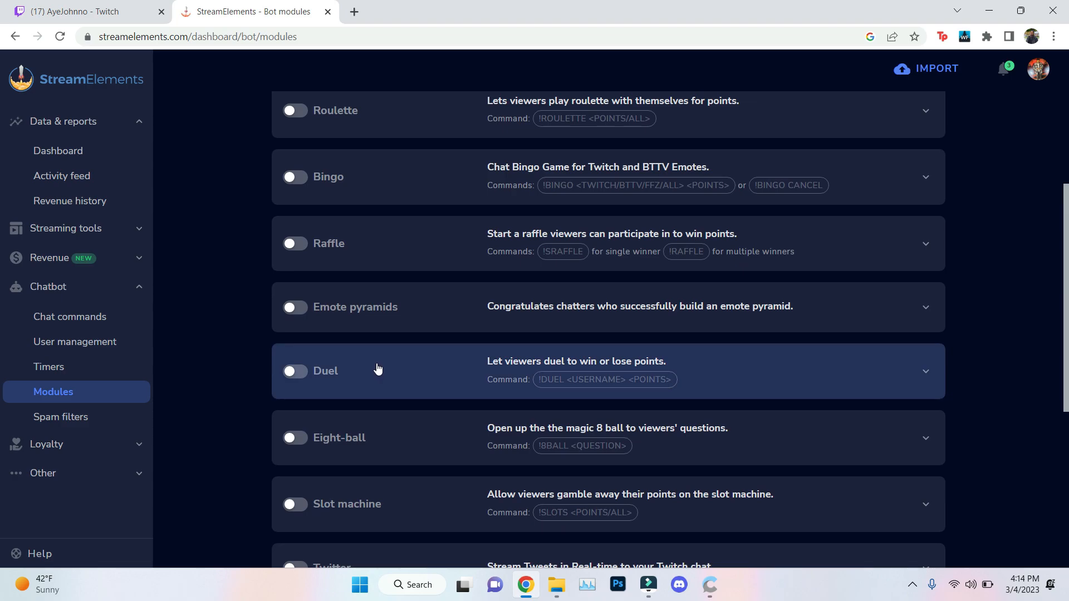
# Open the chatbot's spam filters, expand Symbol Protection to examine its timeout settings, and collapse it again
pyautogui.click(81, 429)
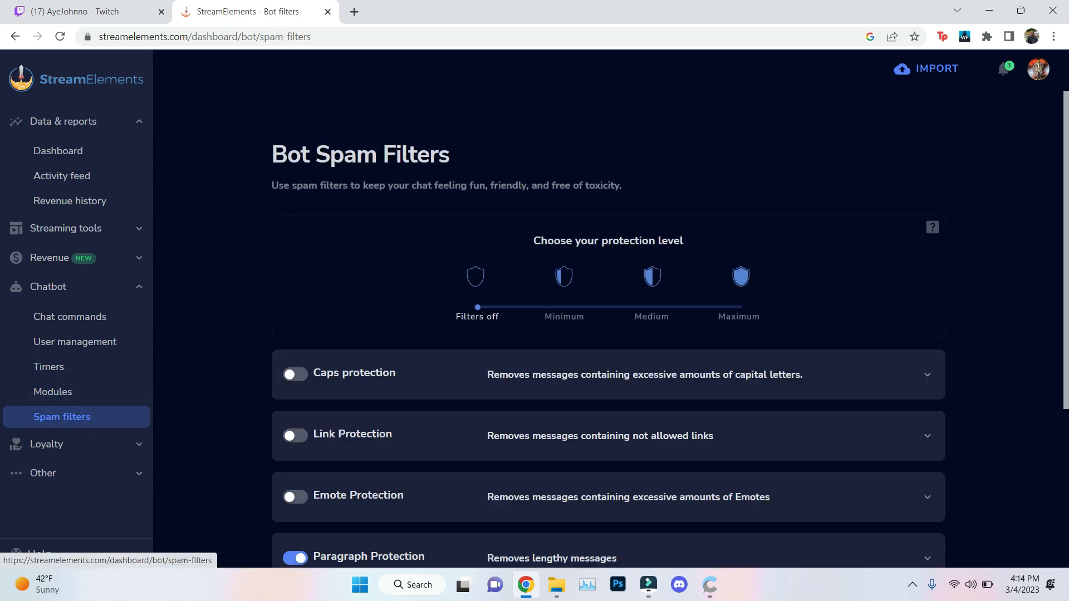
pyautogui.scroll(-4, 406, 158)
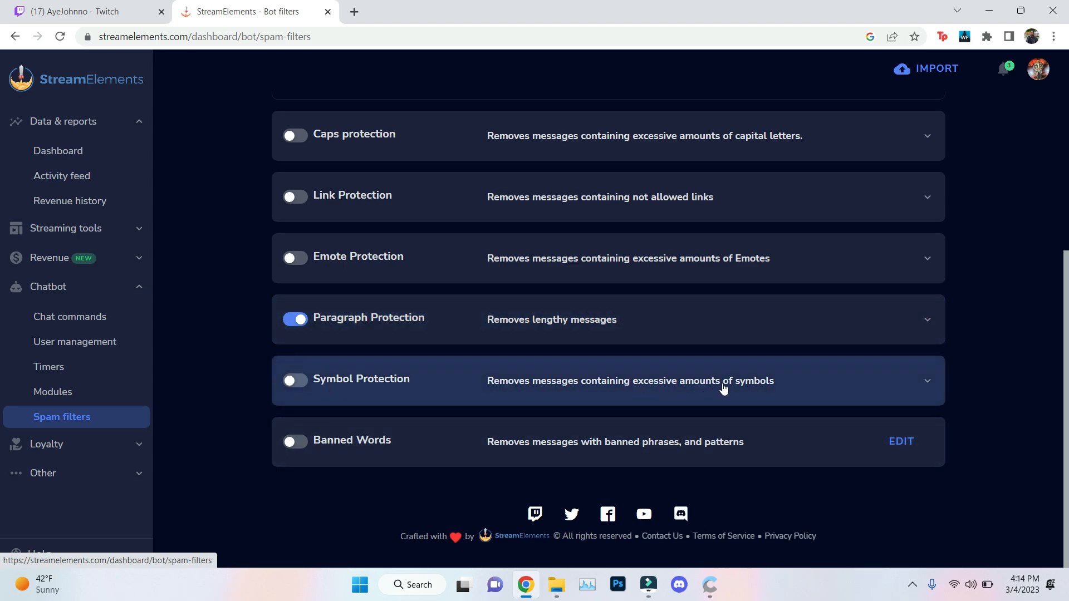
pyautogui.click(283, 381)
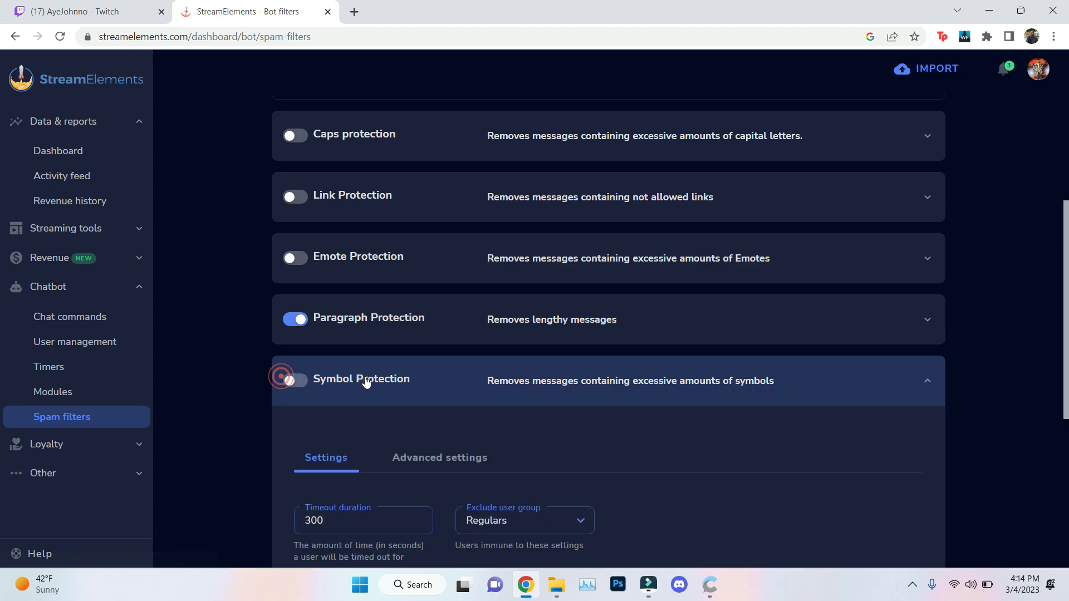
pyautogui.scroll(-3, 389, 382)
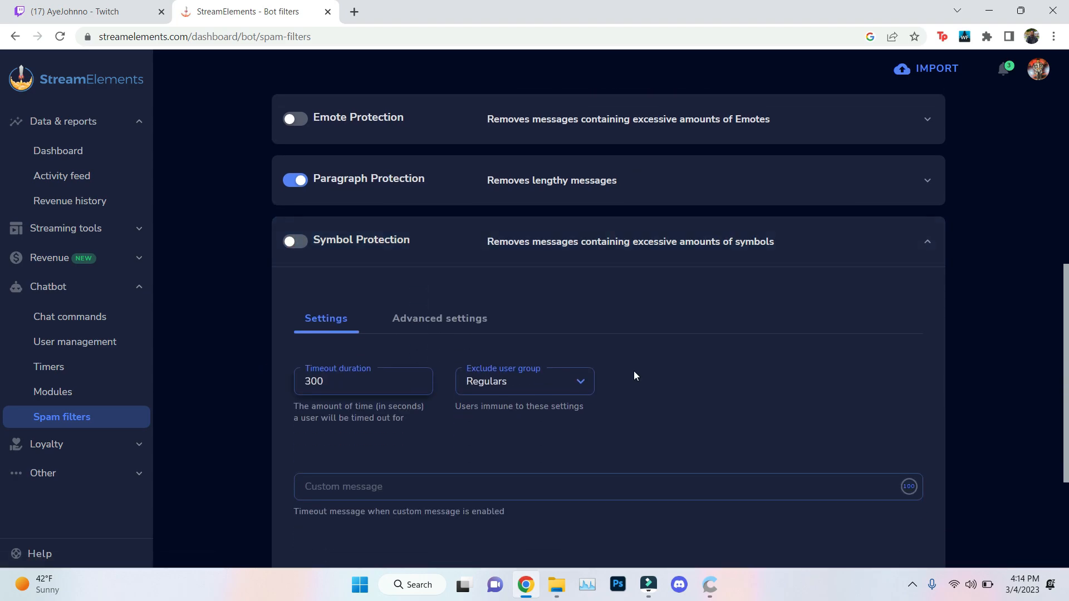
pyautogui.click(928, 243)
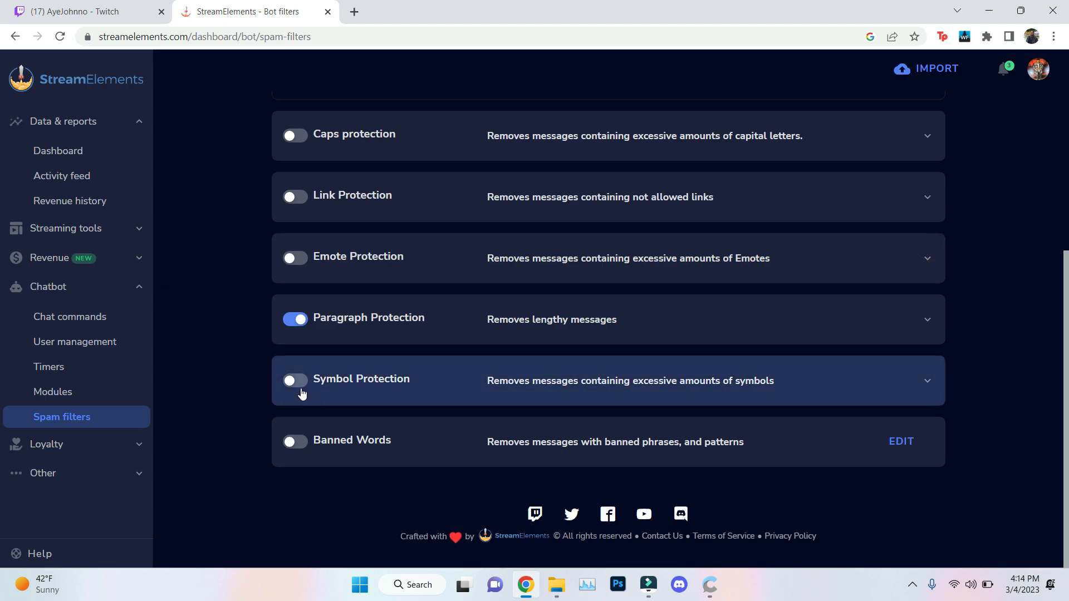
# Enable the Symbol Protection spam filter and look over the whole list of filters
pyautogui.click(295, 382)
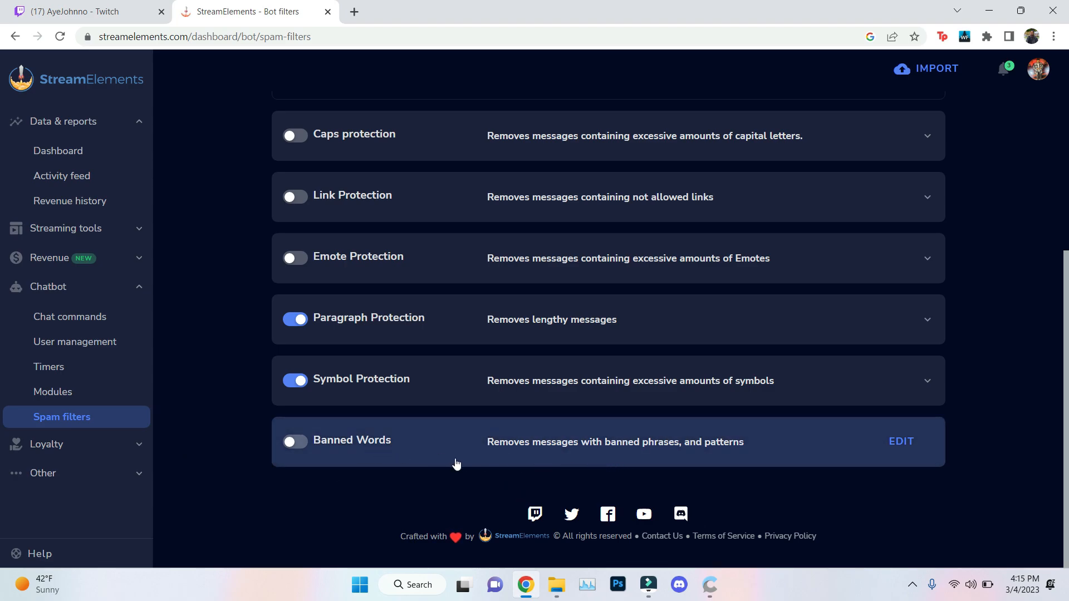
pyautogui.scroll(4, 361, 397)
pyautogui.scroll(-4, 362, 396)
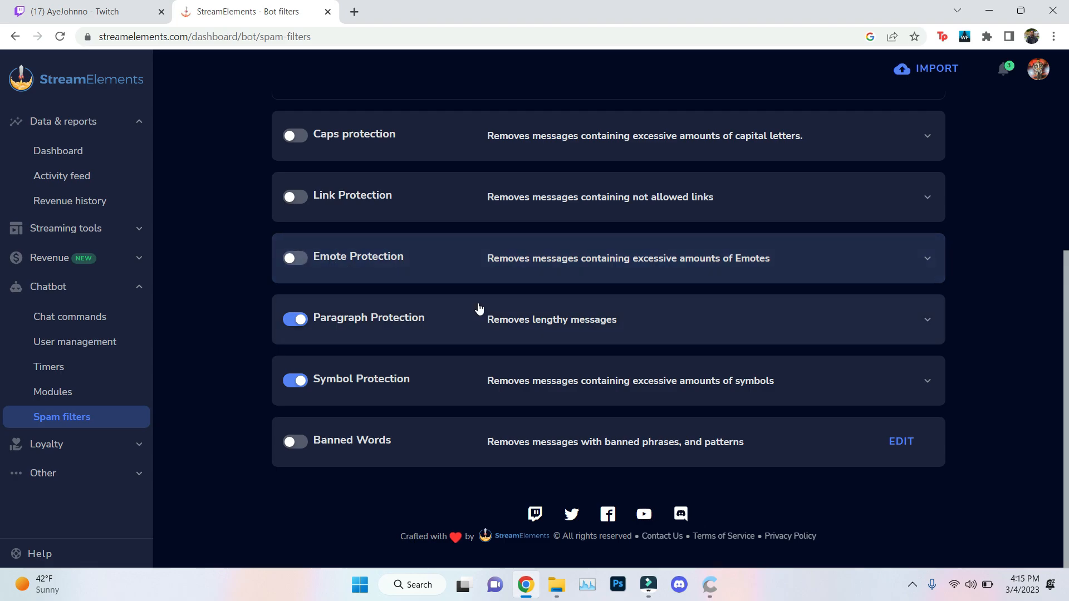
# Open the Loyalty leaderboard and browse the current ranking of viewers by points
pyautogui.click(71, 444)
pyautogui.scroll(-2, 72, 434)
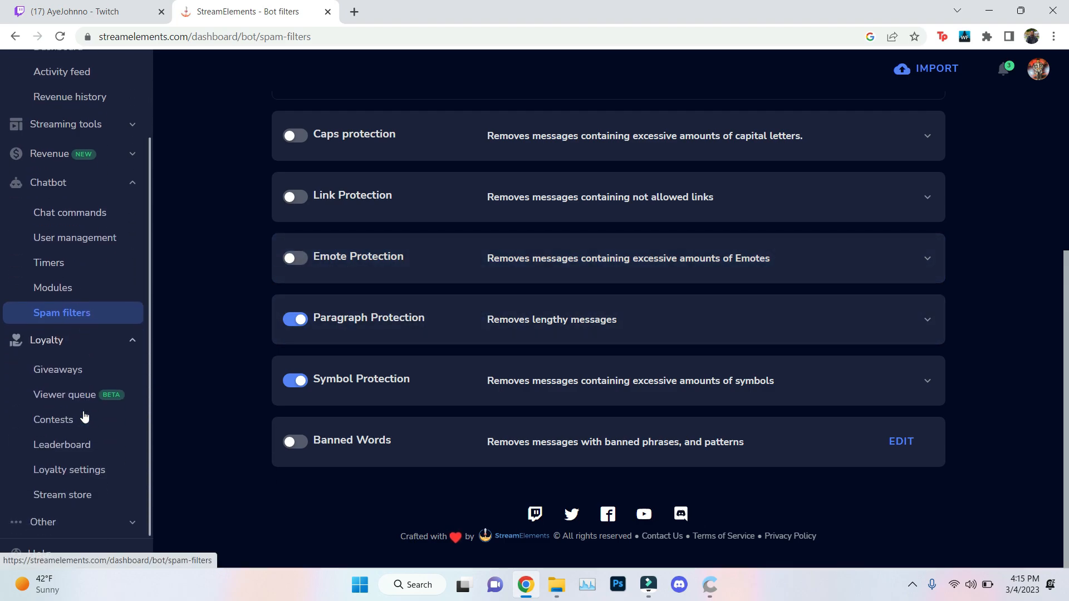
pyautogui.click(70, 446)
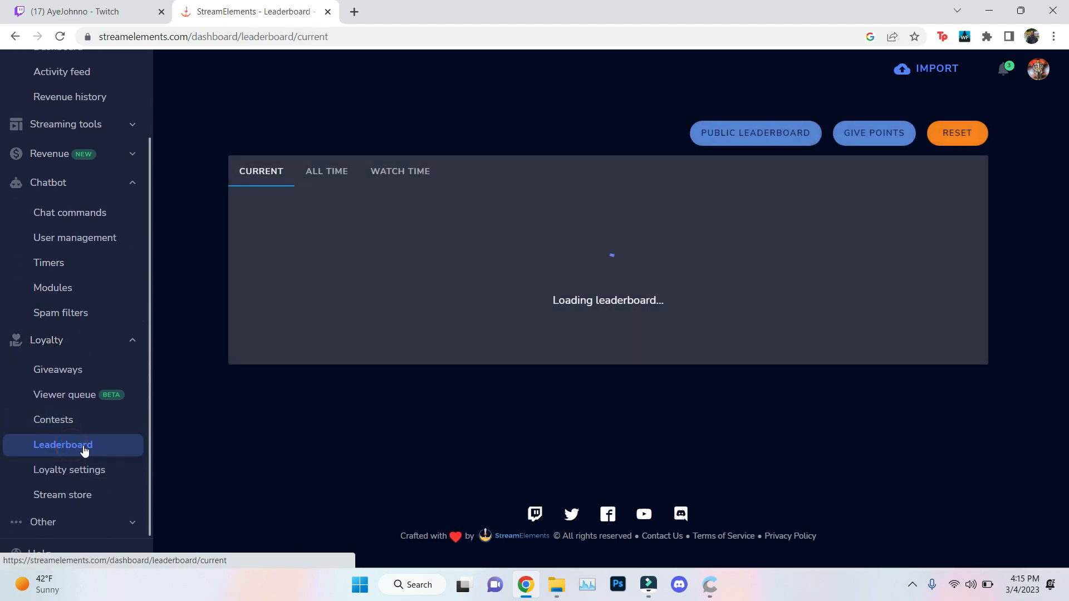
pyautogui.scroll(-10, 267, 264)
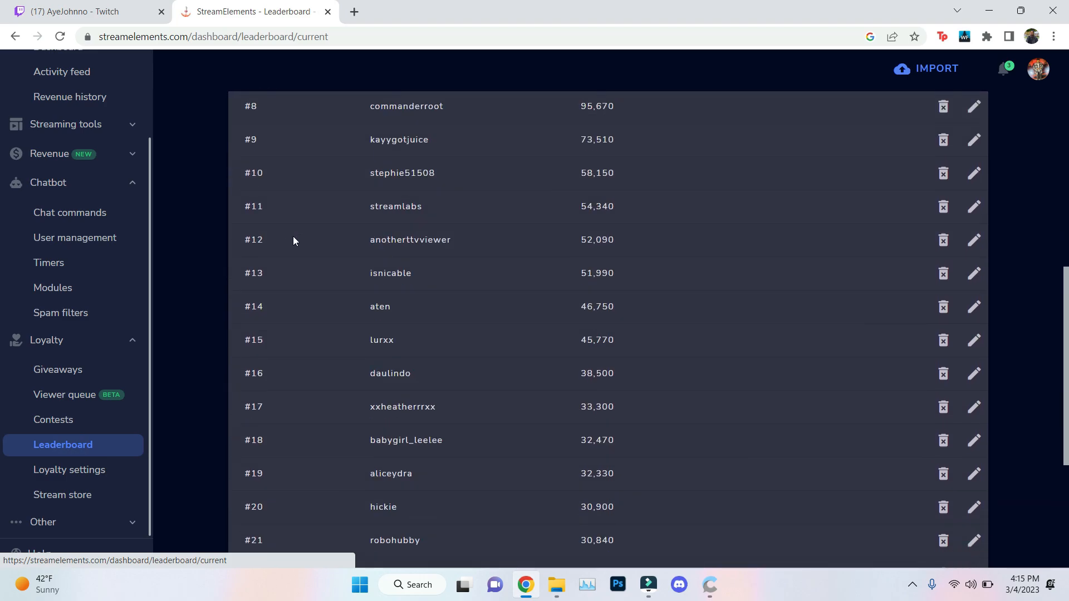
pyautogui.scroll(10, 294, 245)
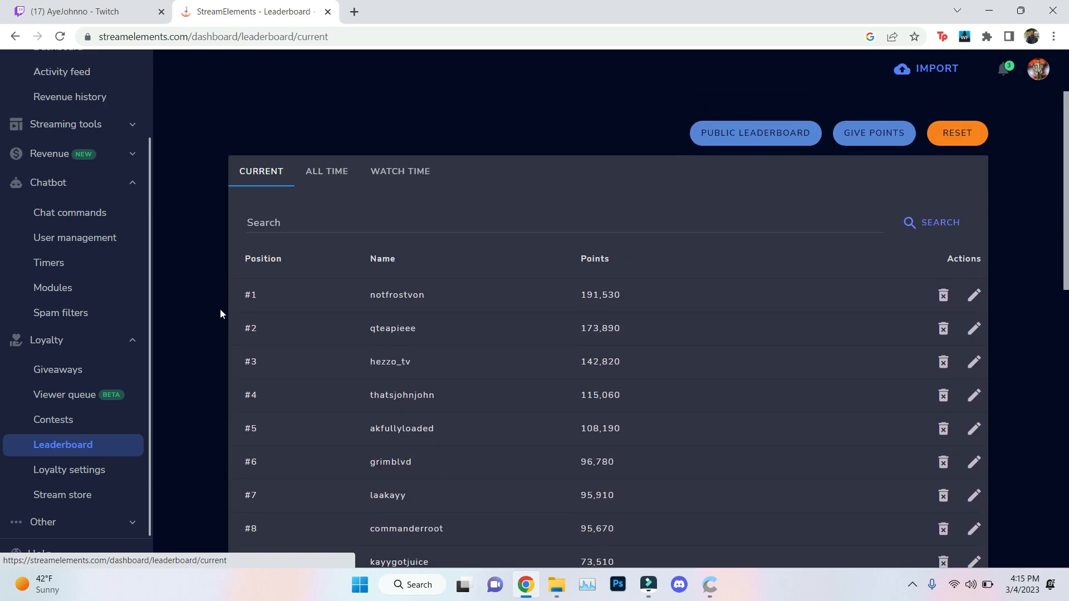
# Highlight the first leaderboard rows, deselect them, and examine the positions and points of the top viewers
pyautogui.moveTo(250, 310); pyautogui.dragTo(340, 84)
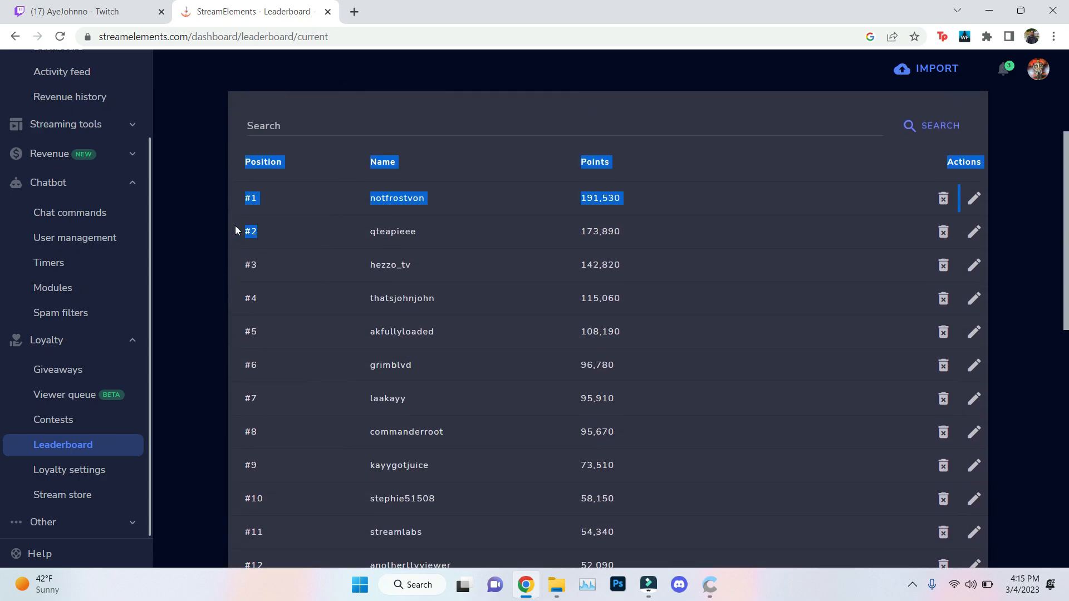
pyautogui.click(248, 199)
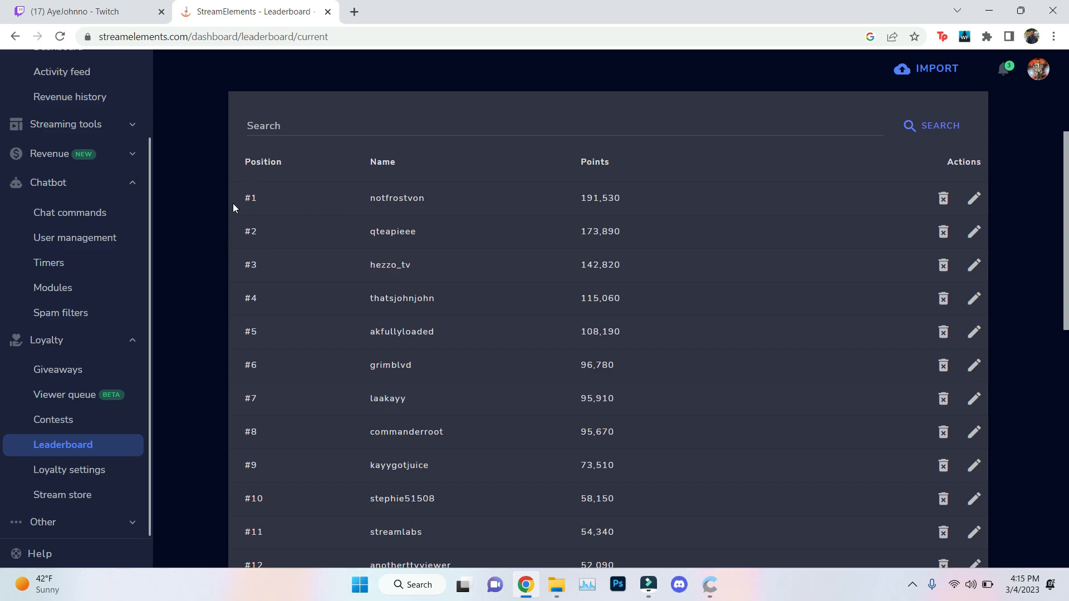
pyautogui.scroll(-2, 232, 196)
pyautogui.scroll(3, 231, 196)
pyautogui.scroll(-3, 233, 197)
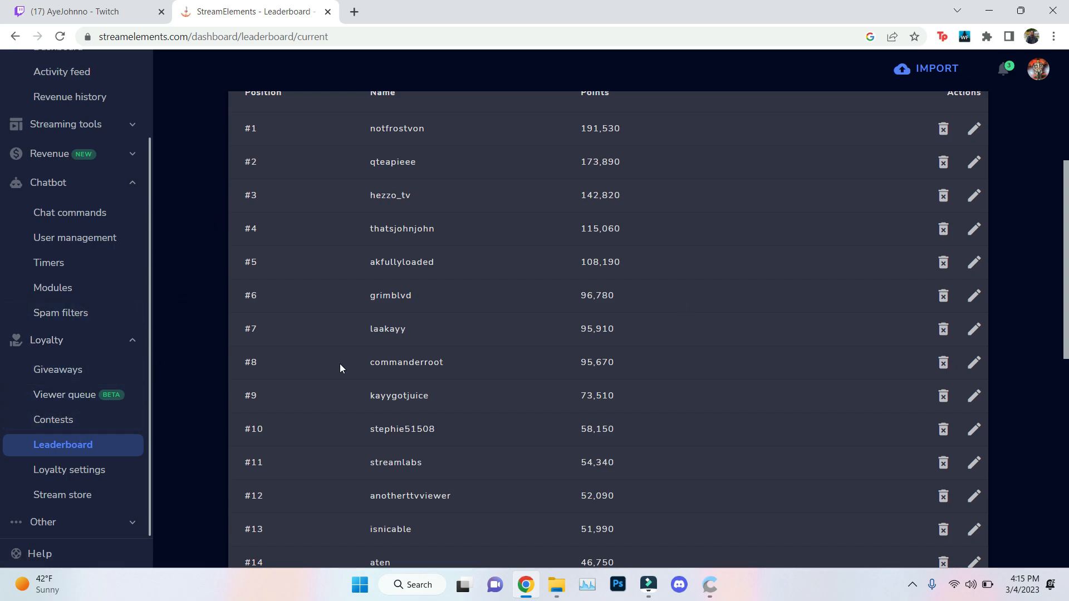
pyautogui.scroll(3, 378, 292)
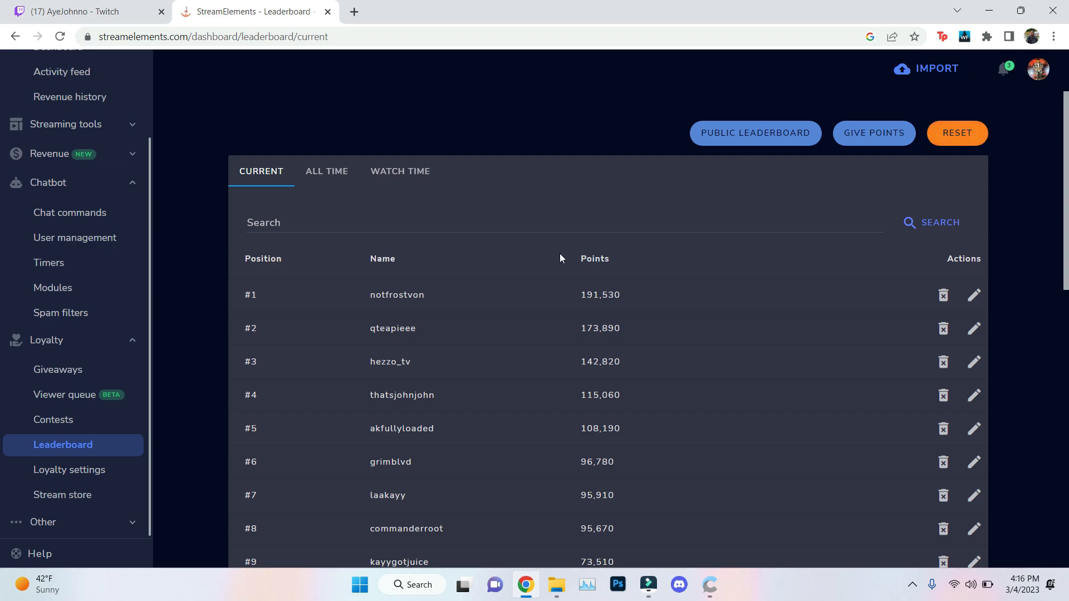
pyautogui.scroll(2, 88, 359)
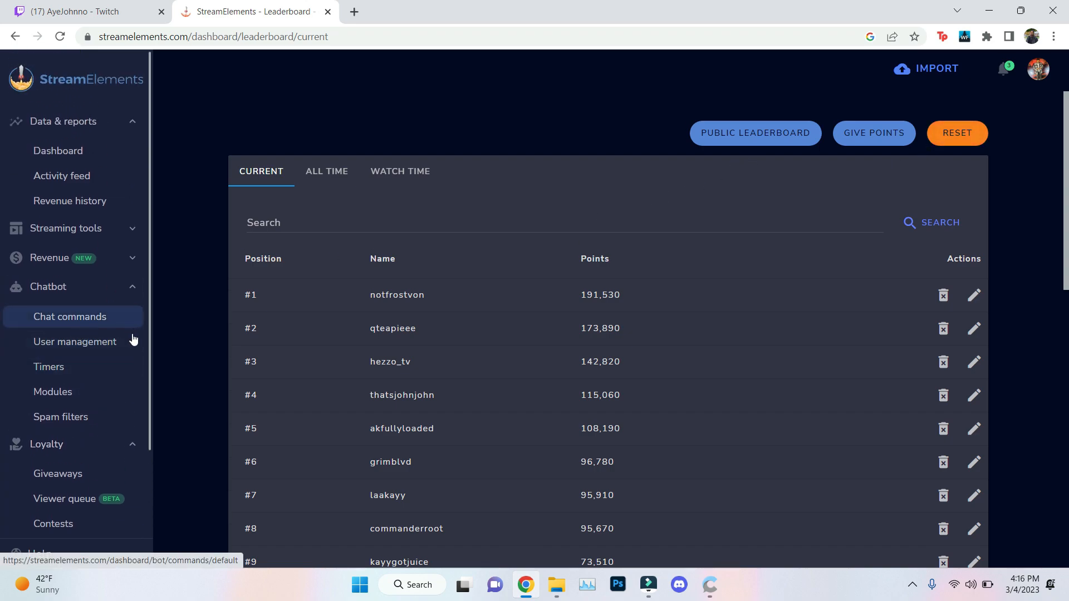
pyautogui.scroll(-2, 117, 358)
pyautogui.scroll(2, 114, 358)
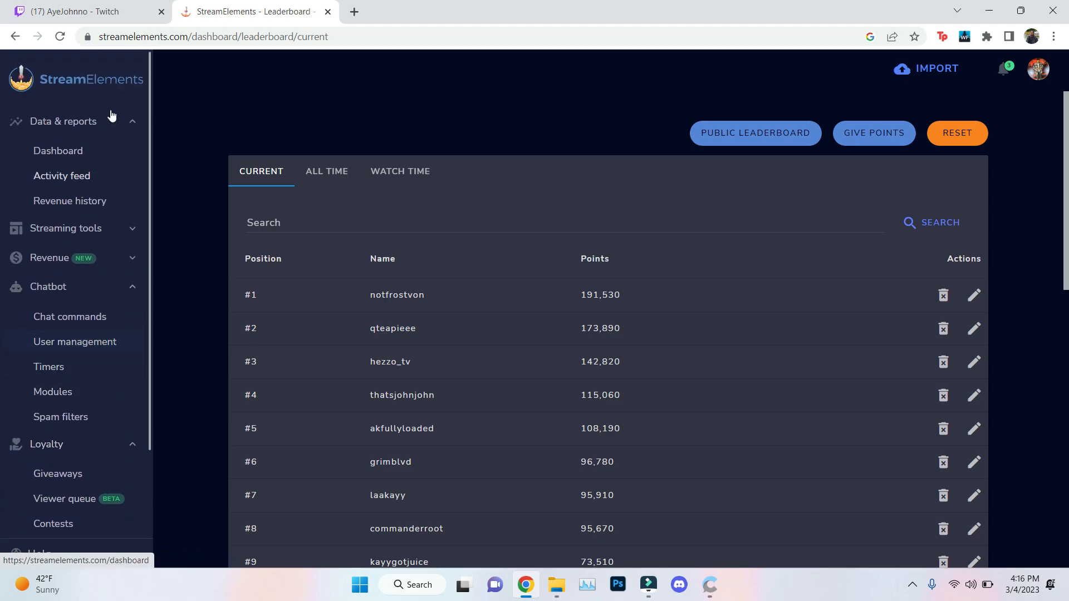
# Switch to Twitch and open the Roles Manager in the channel's Creator Dashboard
pyautogui.click(81, 17)
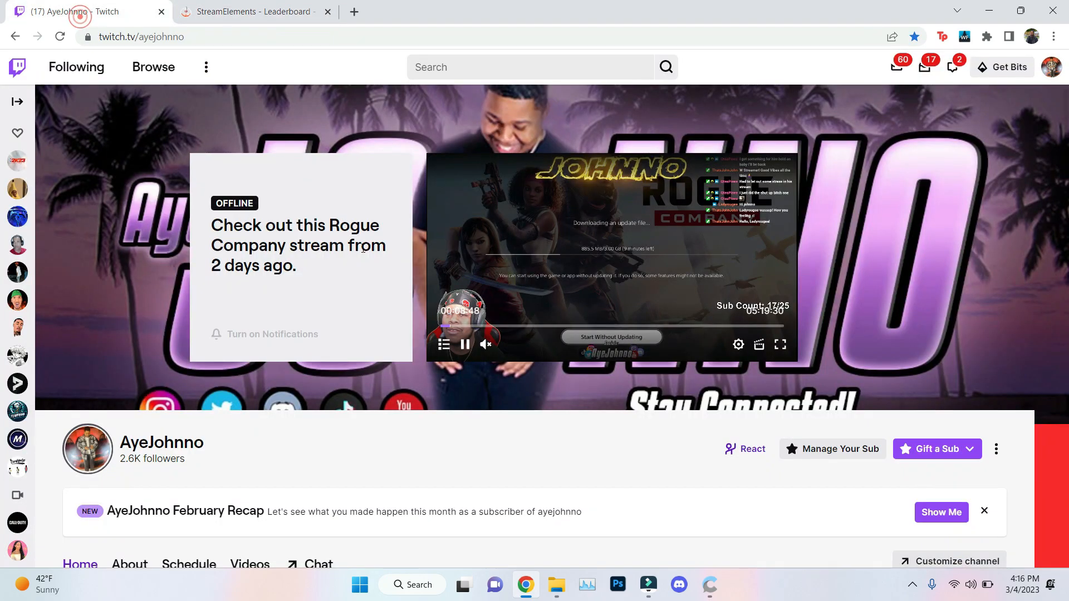
pyautogui.click(1048, 66)
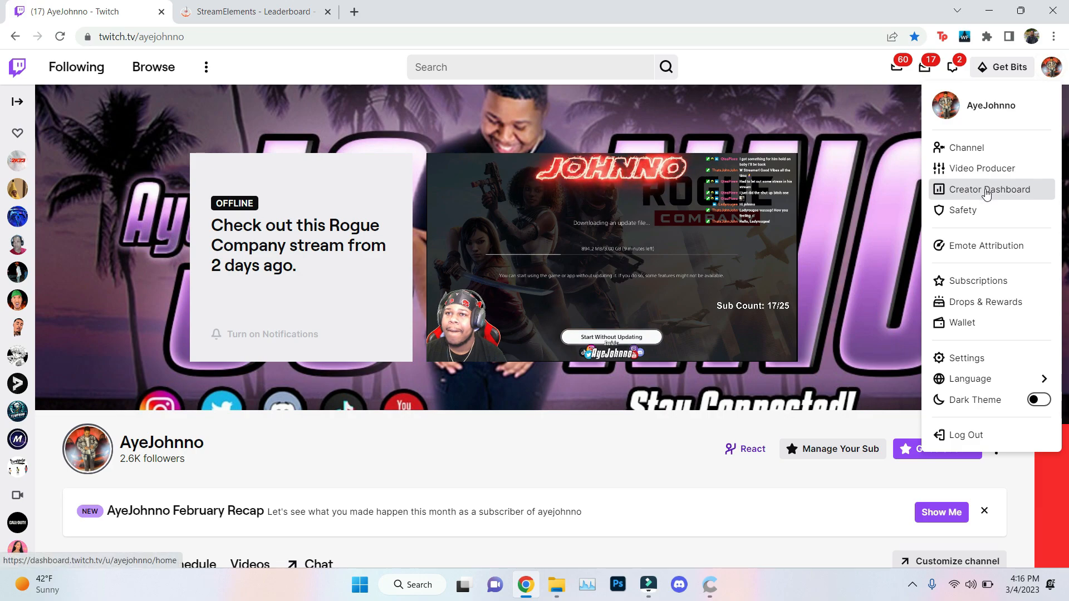
pyautogui.click(984, 190)
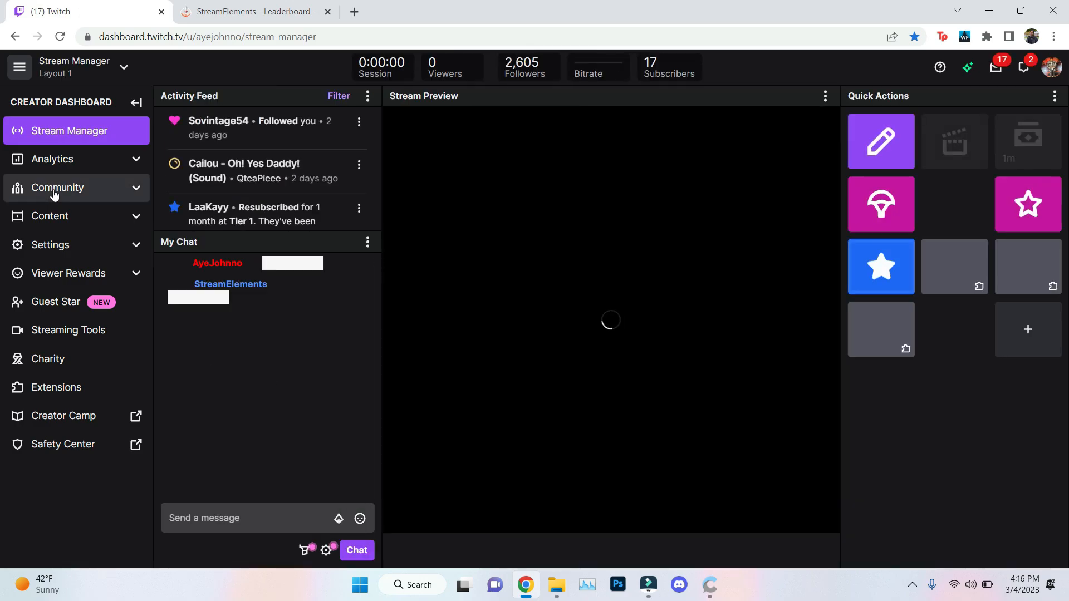
pyautogui.click(54, 189)
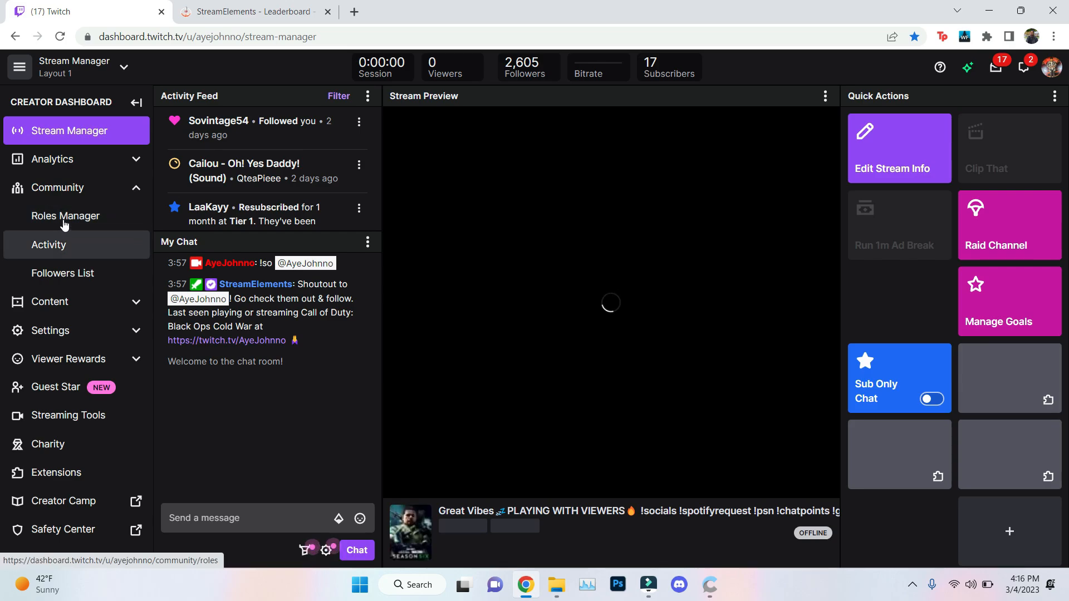
pyautogui.click(64, 219)
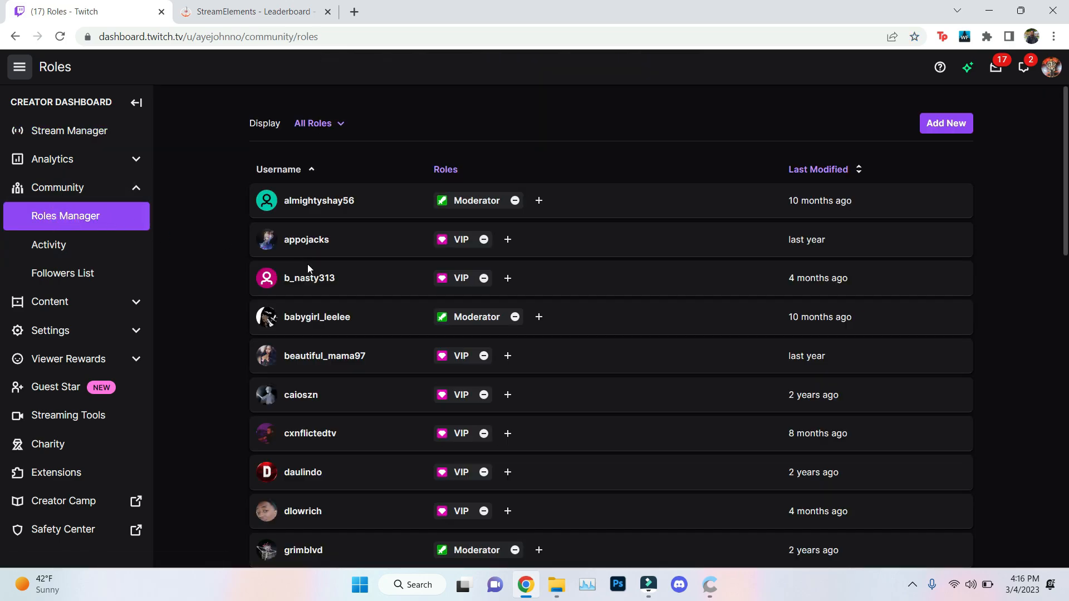
# Add StreamElements as a new role holder with the Moderator role, save it, and look over the roles list
pyautogui.click(966, 118)
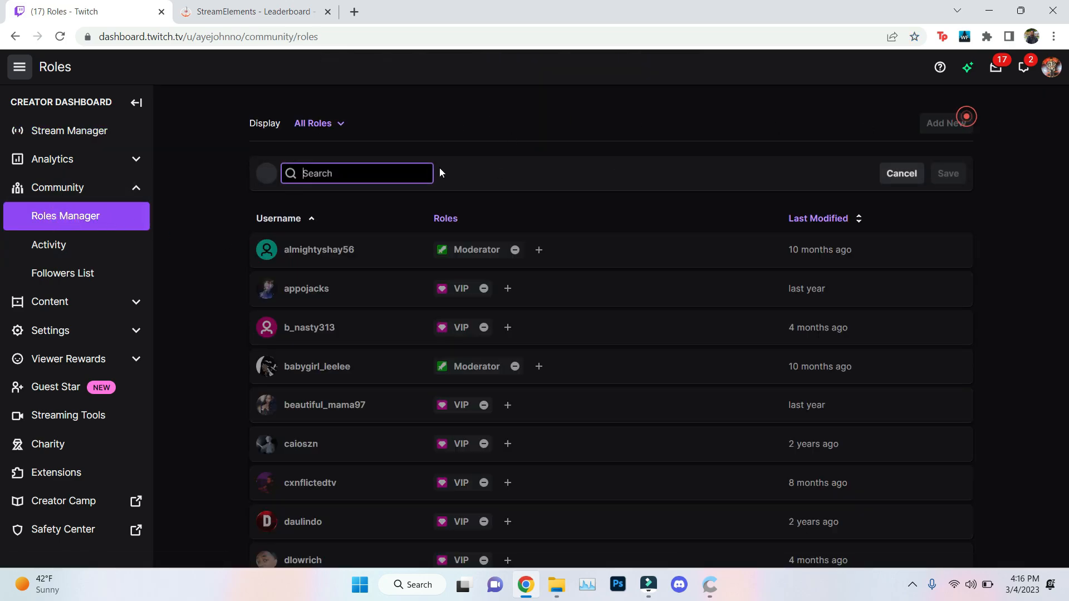
pyautogui.write('strea')
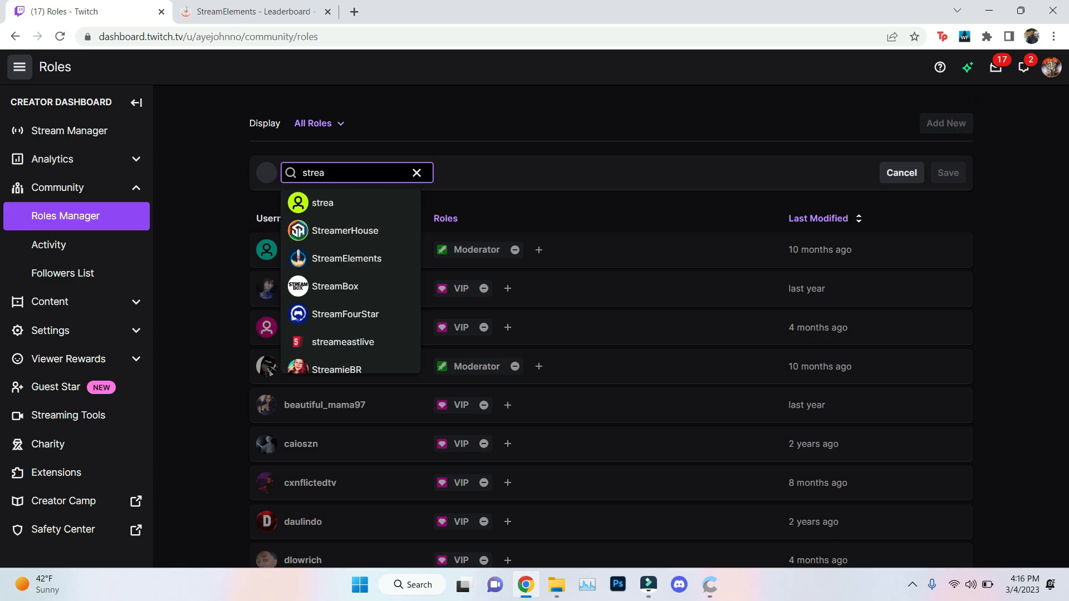
pyautogui.click(360, 264)
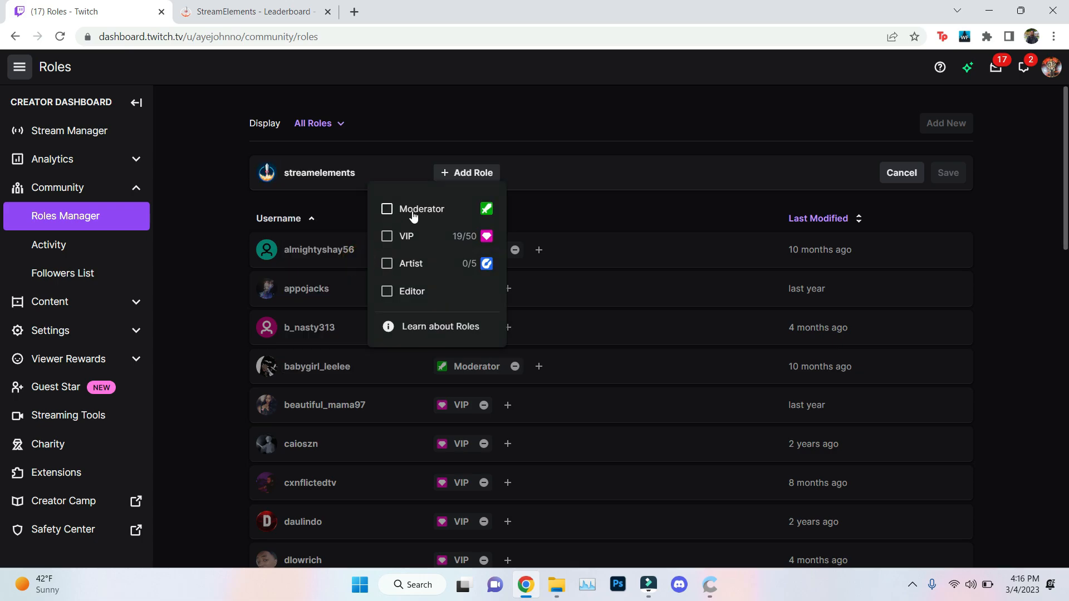
pyautogui.click(397, 211)
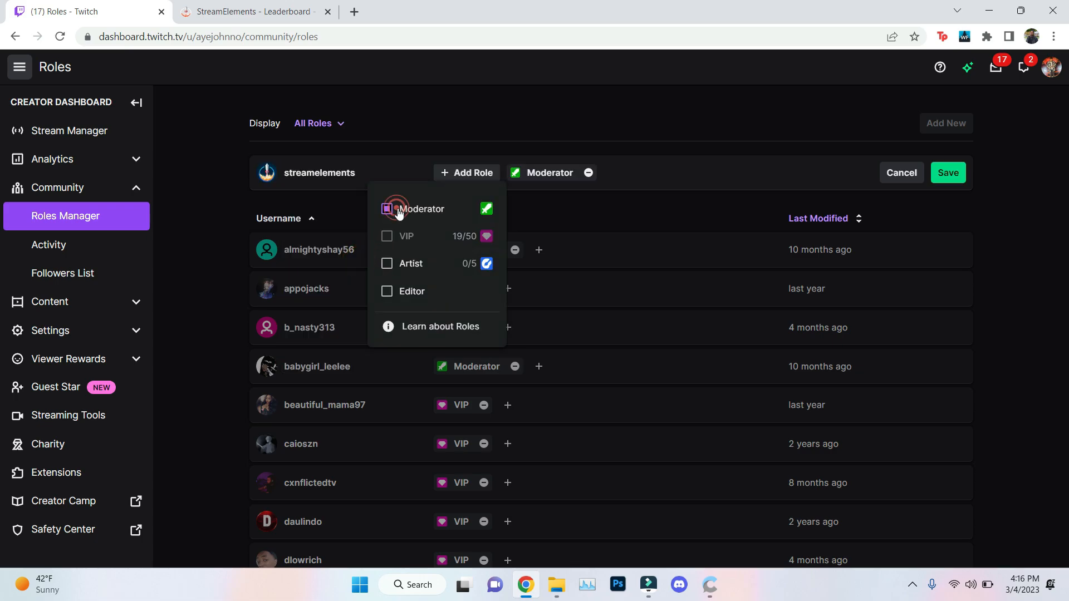
pyautogui.click(961, 179)
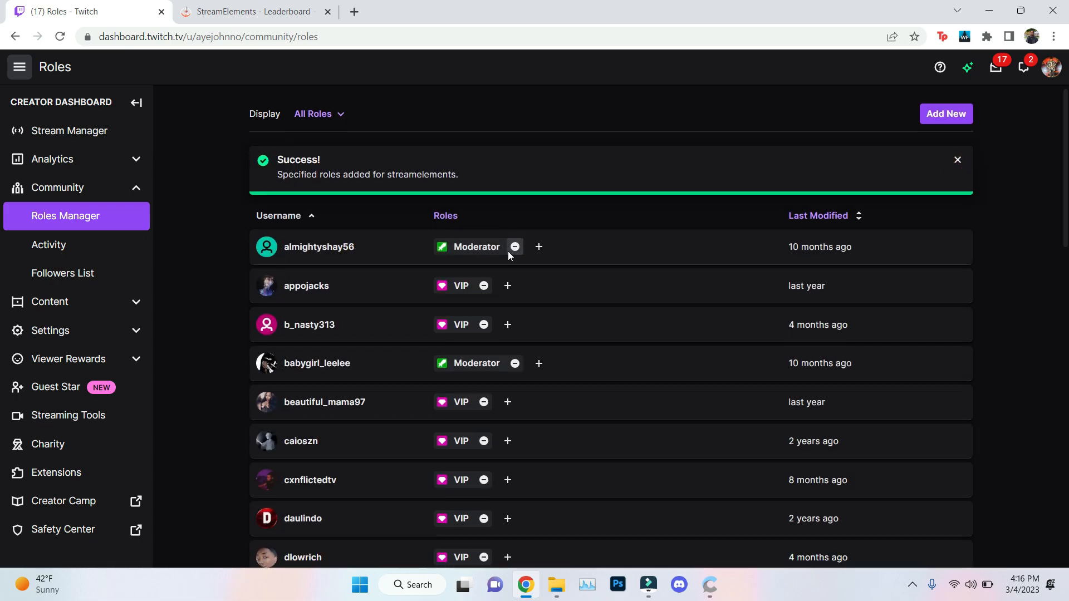
pyautogui.scroll(-4, 506, 259)
pyautogui.scroll(4, 209, 88)
pyautogui.click(259, 21)
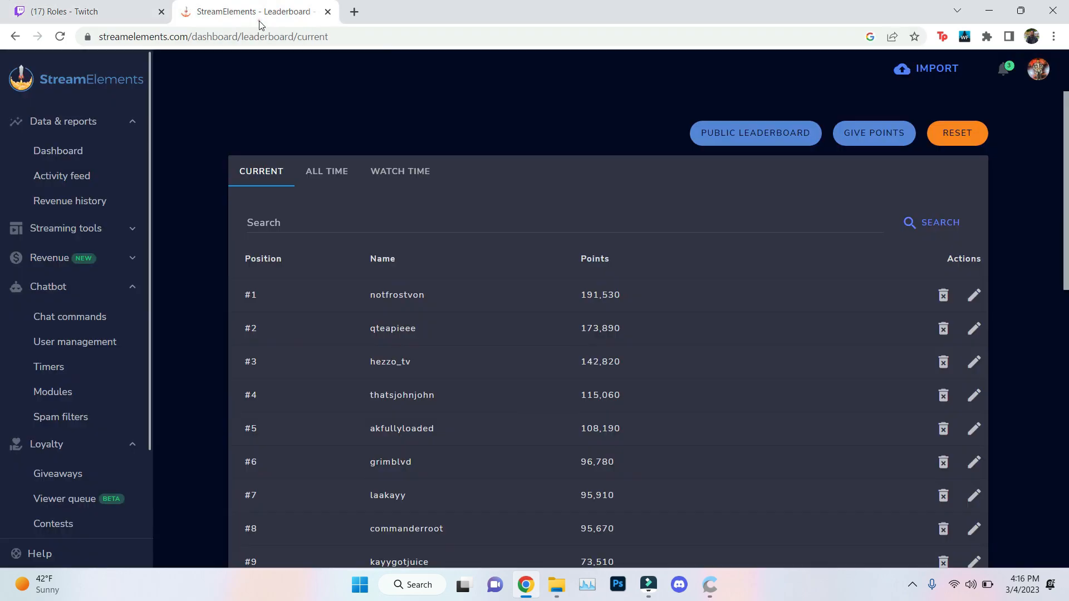
pyautogui.click(107, 20)
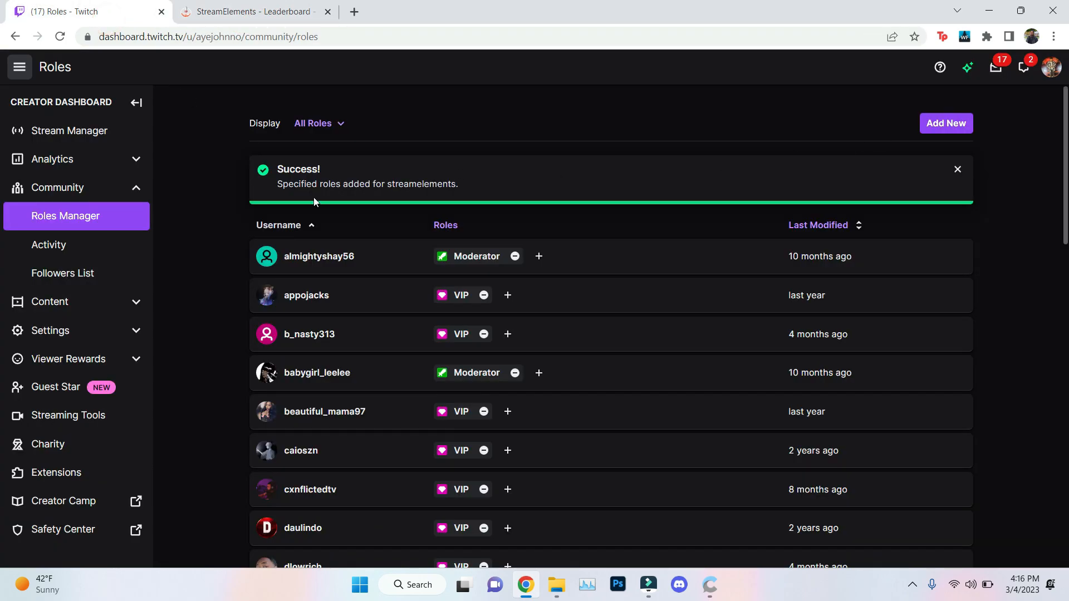
# In the Stream Manager chat, send the !so command mentioning the channel's own username, and dismiss the chat tip
pyautogui.click(41, 140)
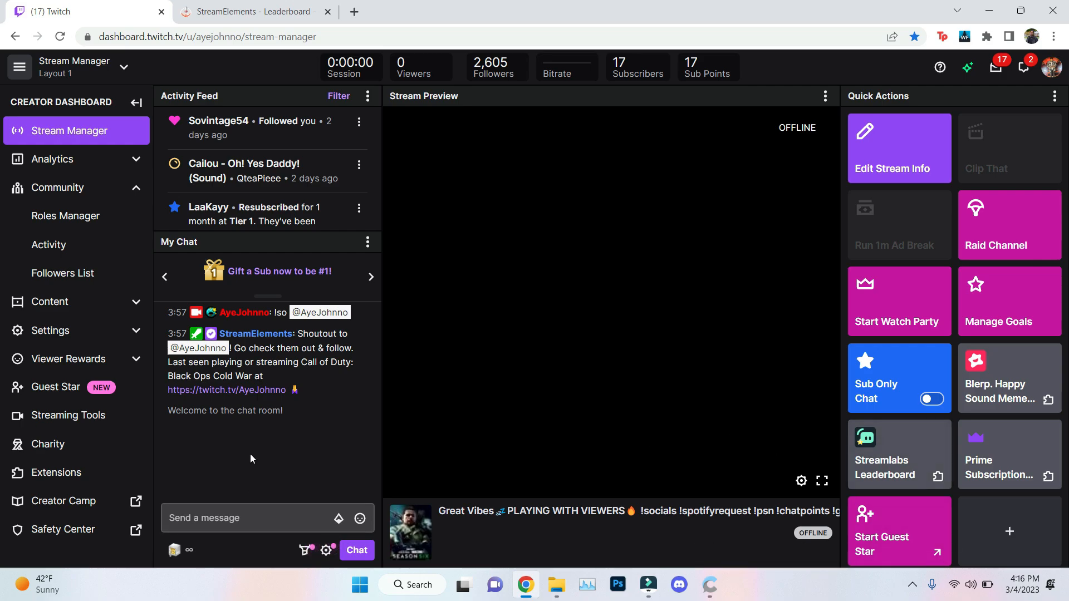
pyautogui.click(270, 516)
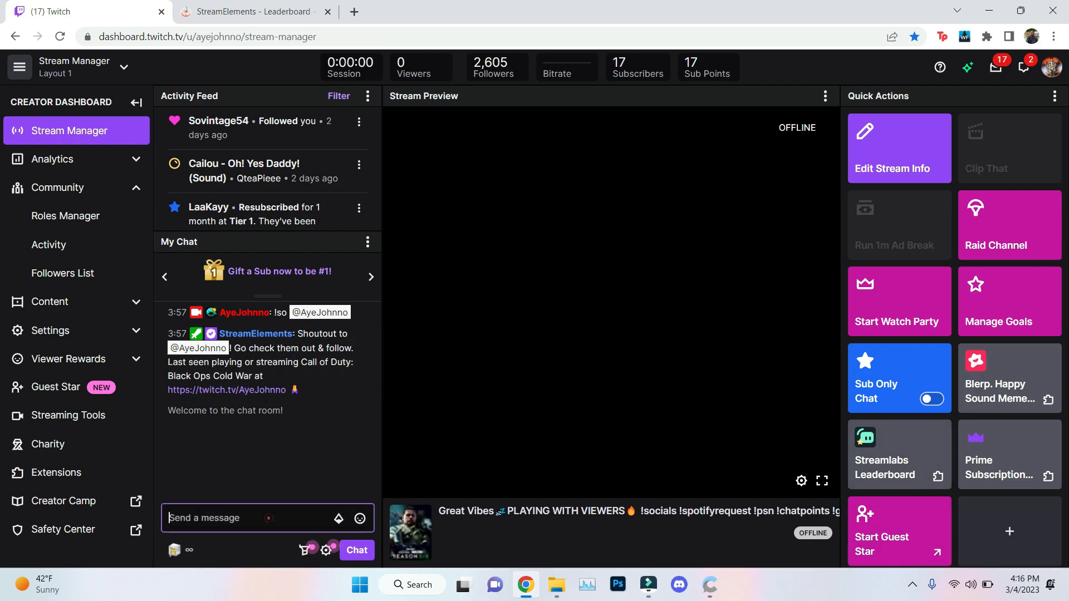
pyautogui.write('!')
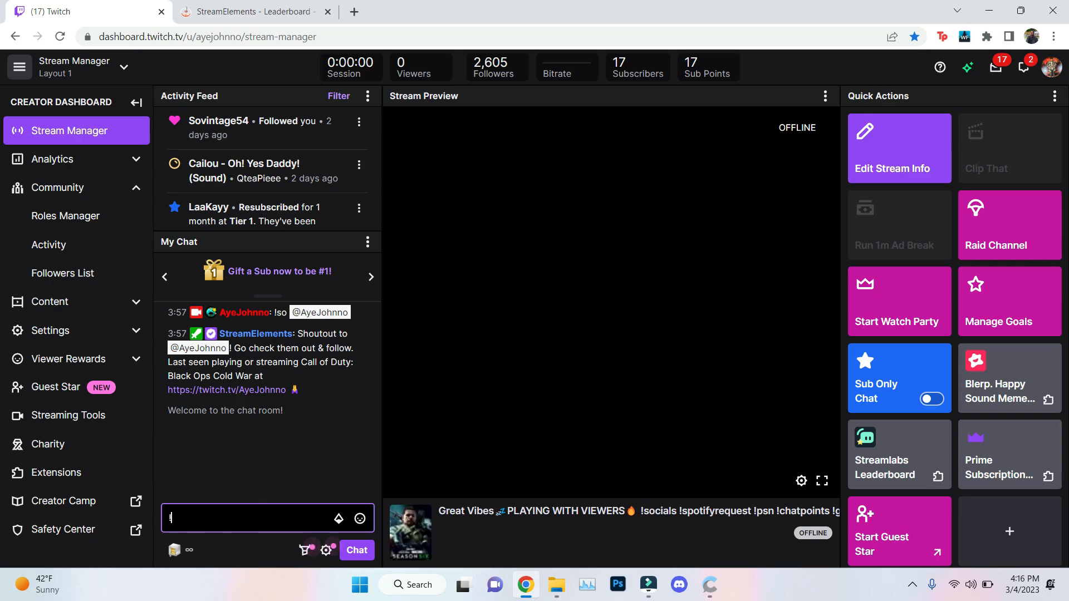
pyautogui.write('so @')
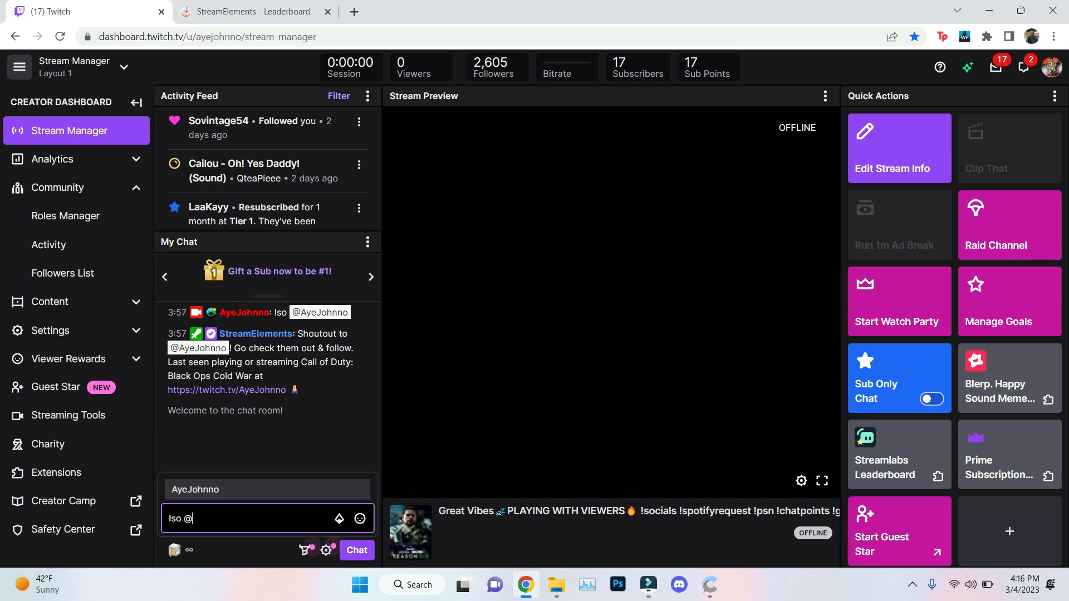
pyautogui.click(253, 491)
pyautogui.press('Return')
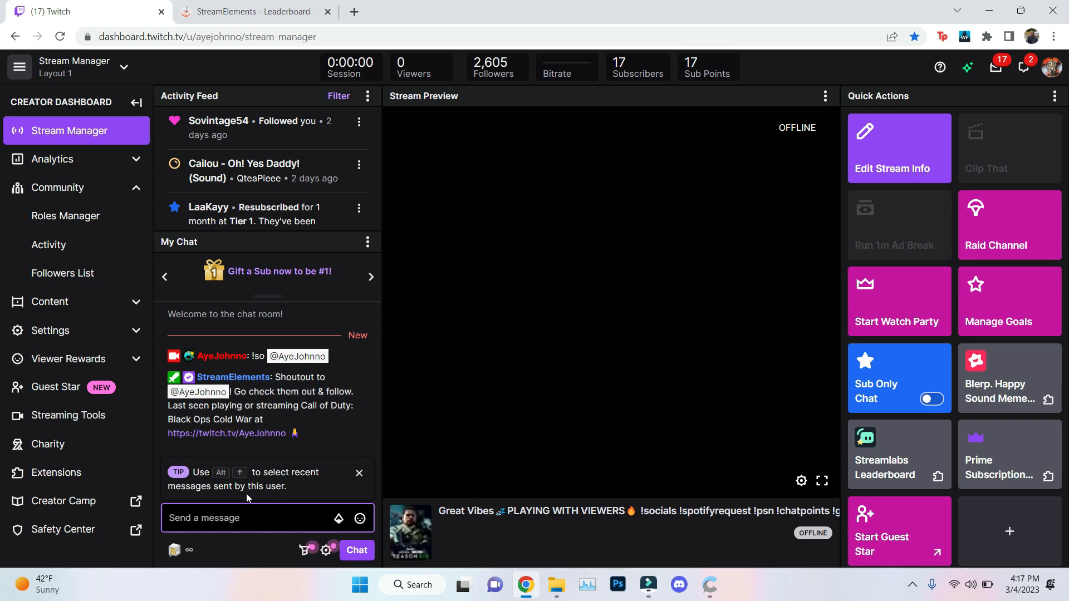
pyautogui.click(359, 473)
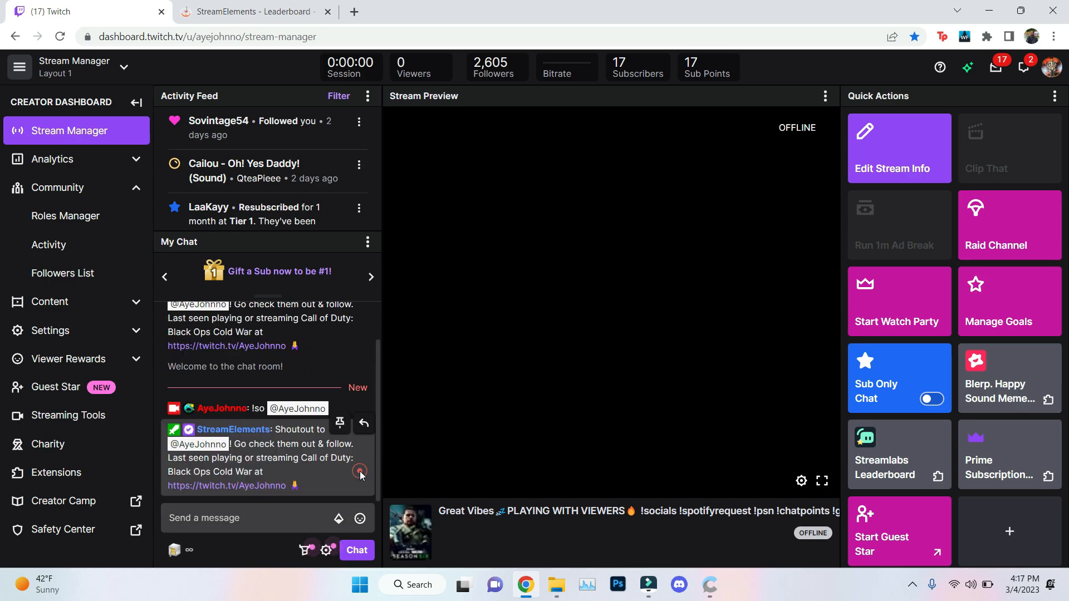
# Send the !points command in the channel's chat to test the loyalty points response
pyautogui.click(260, 516)
pyautogui.write('!points')
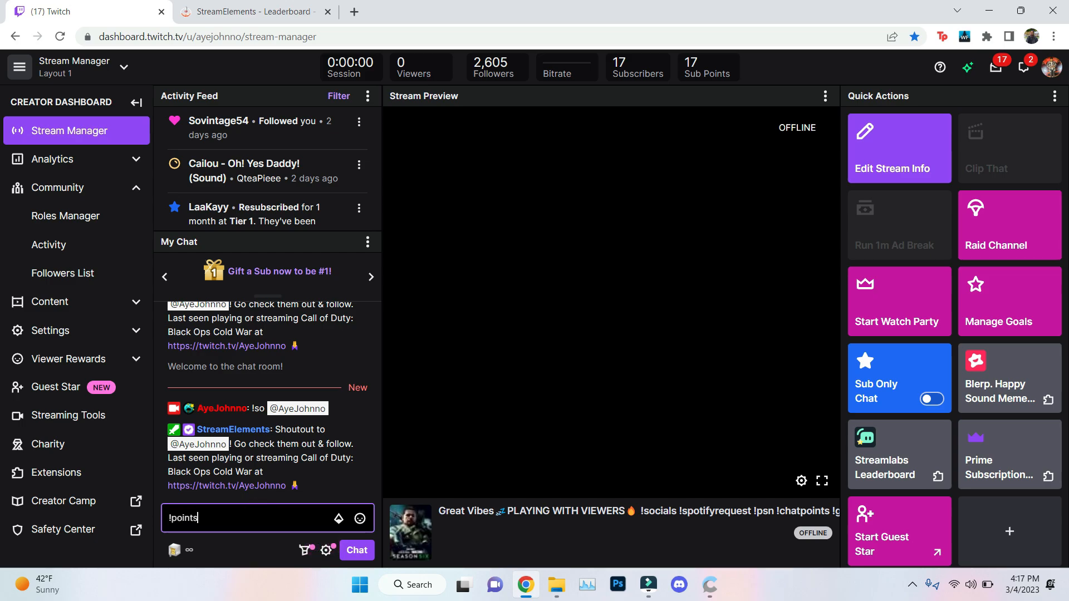
pyautogui.press('Return')
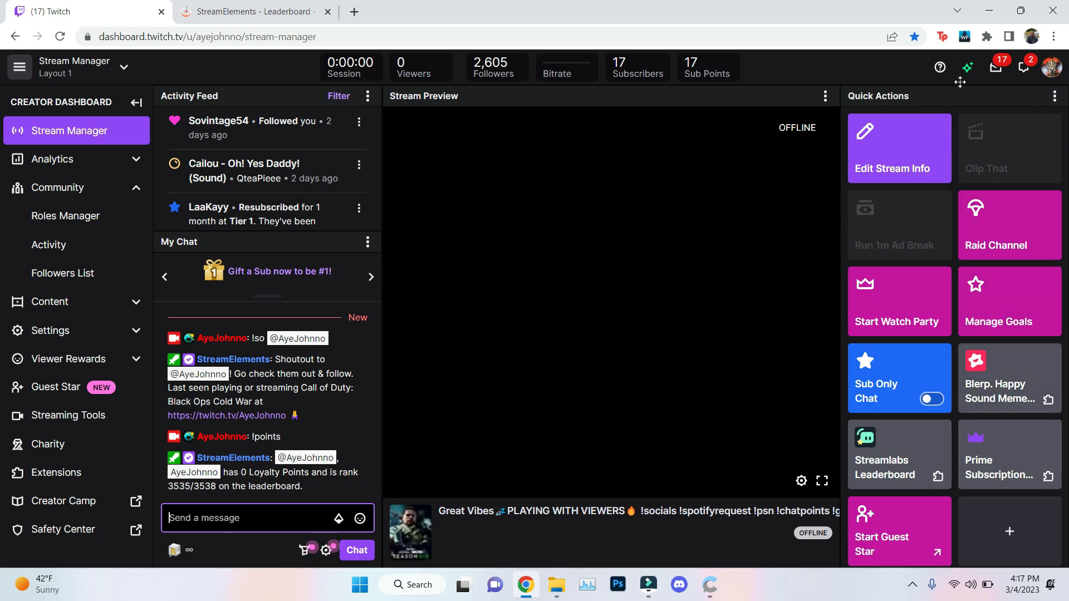
# Open the channel's public page on Twitch and look over its home section
pyautogui.click(1051, 67)
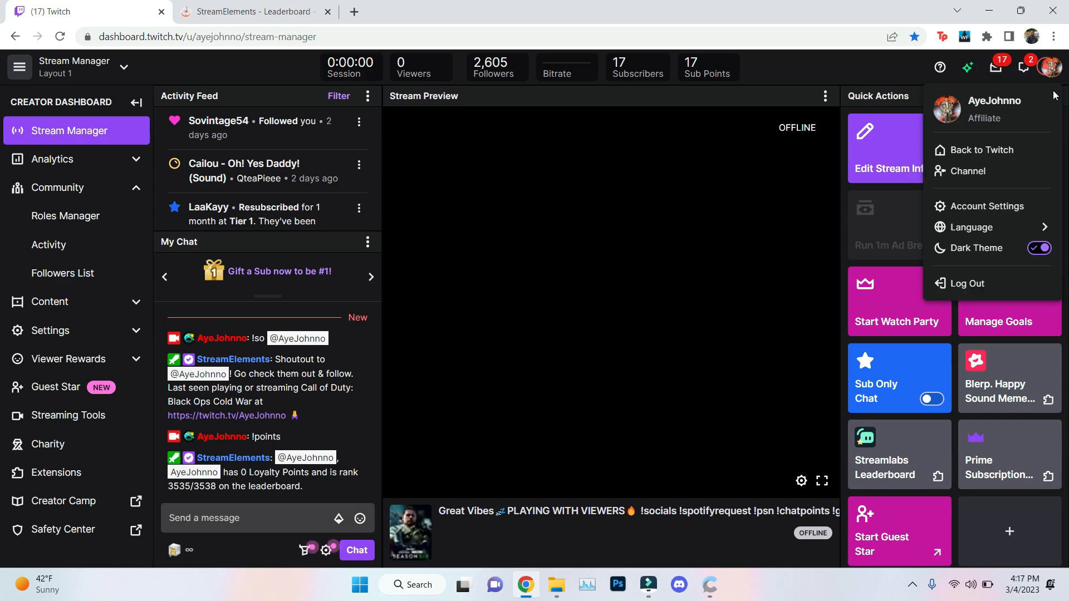
pyautogui.click(985, 177)
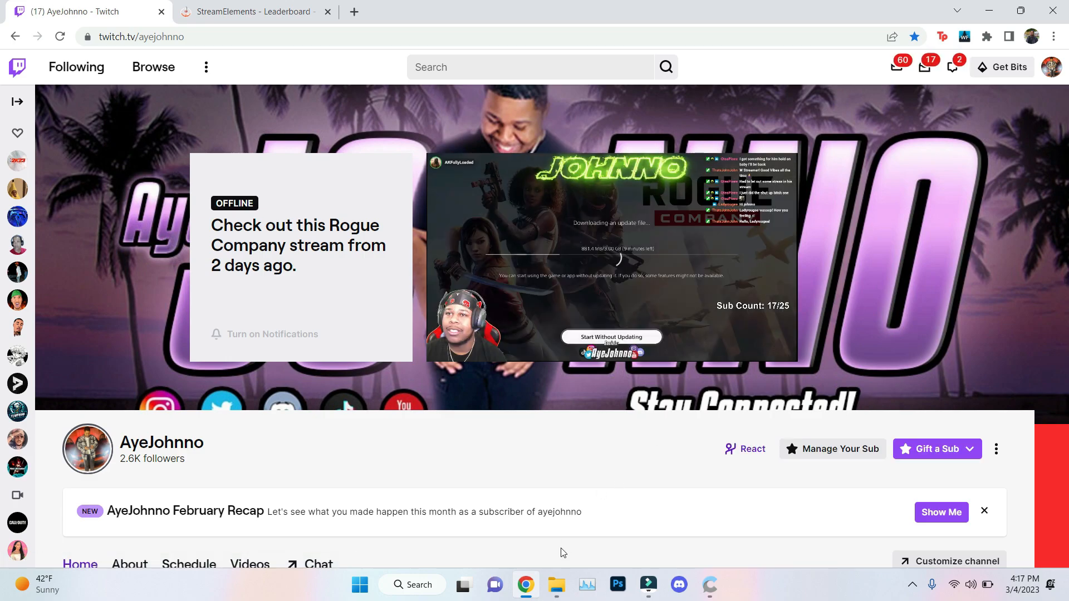
pyautogui.scroll(-1, 588, 437)
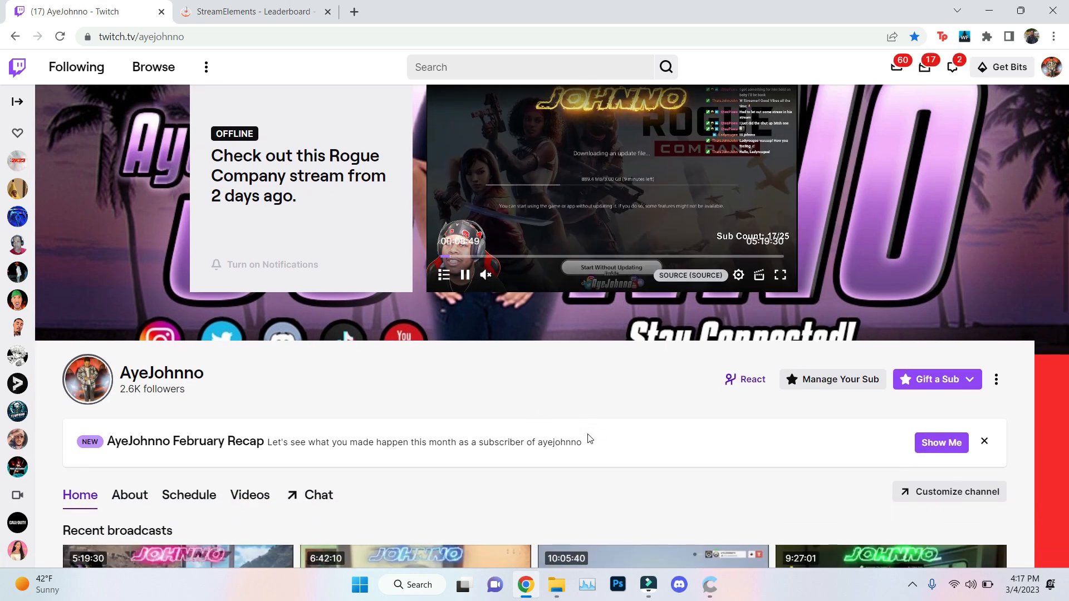
# Switch back to StreamElements, open its main dashboard, and minimize the browser window
pyautogui.click(251, 7)
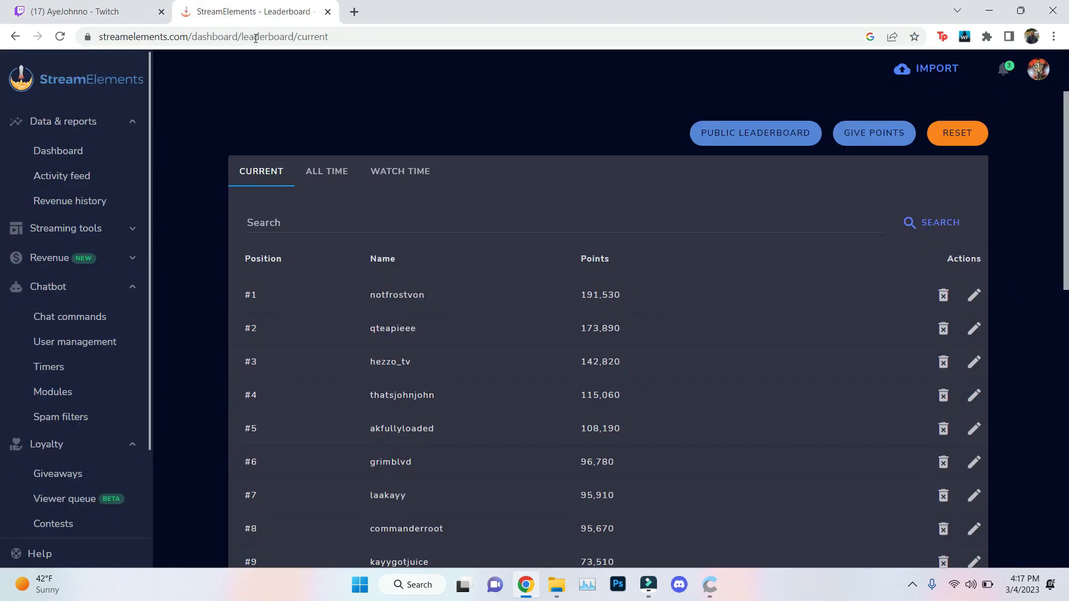
pyautogui.click(70, 163)
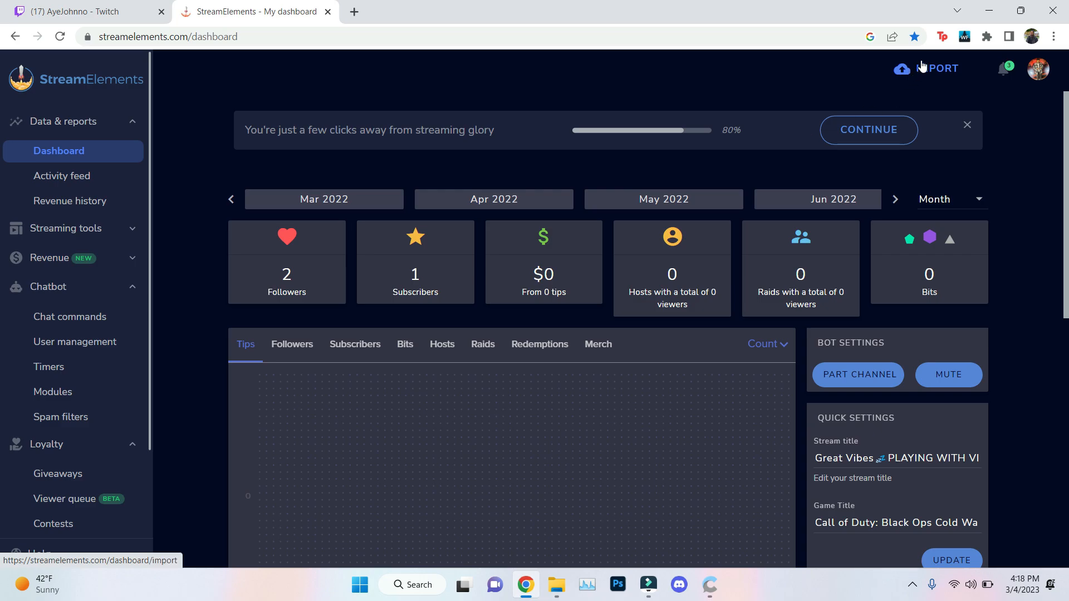
pyautogui.click(989, 14)
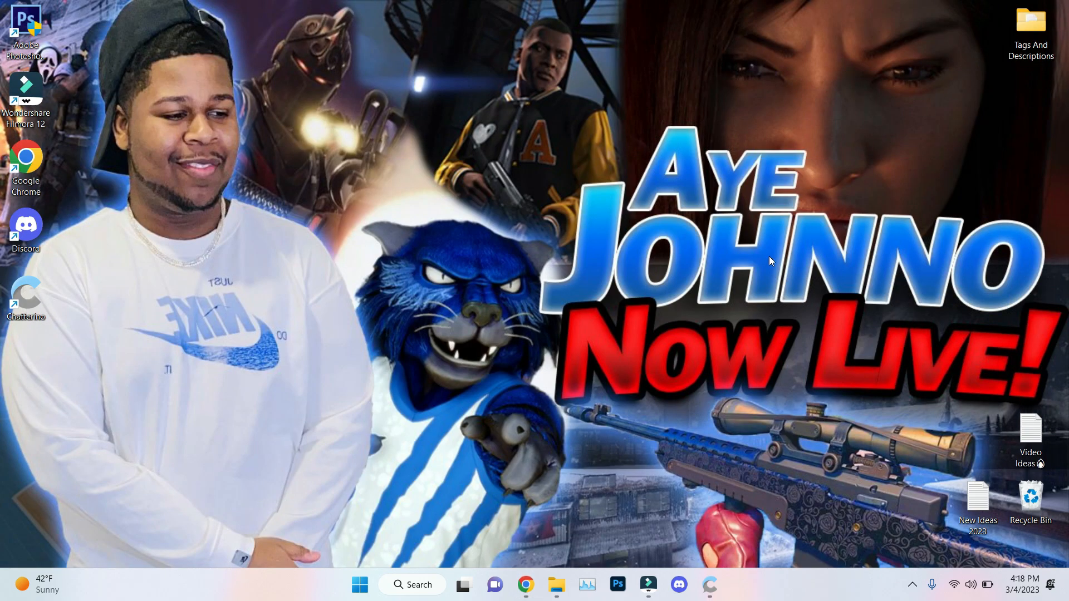